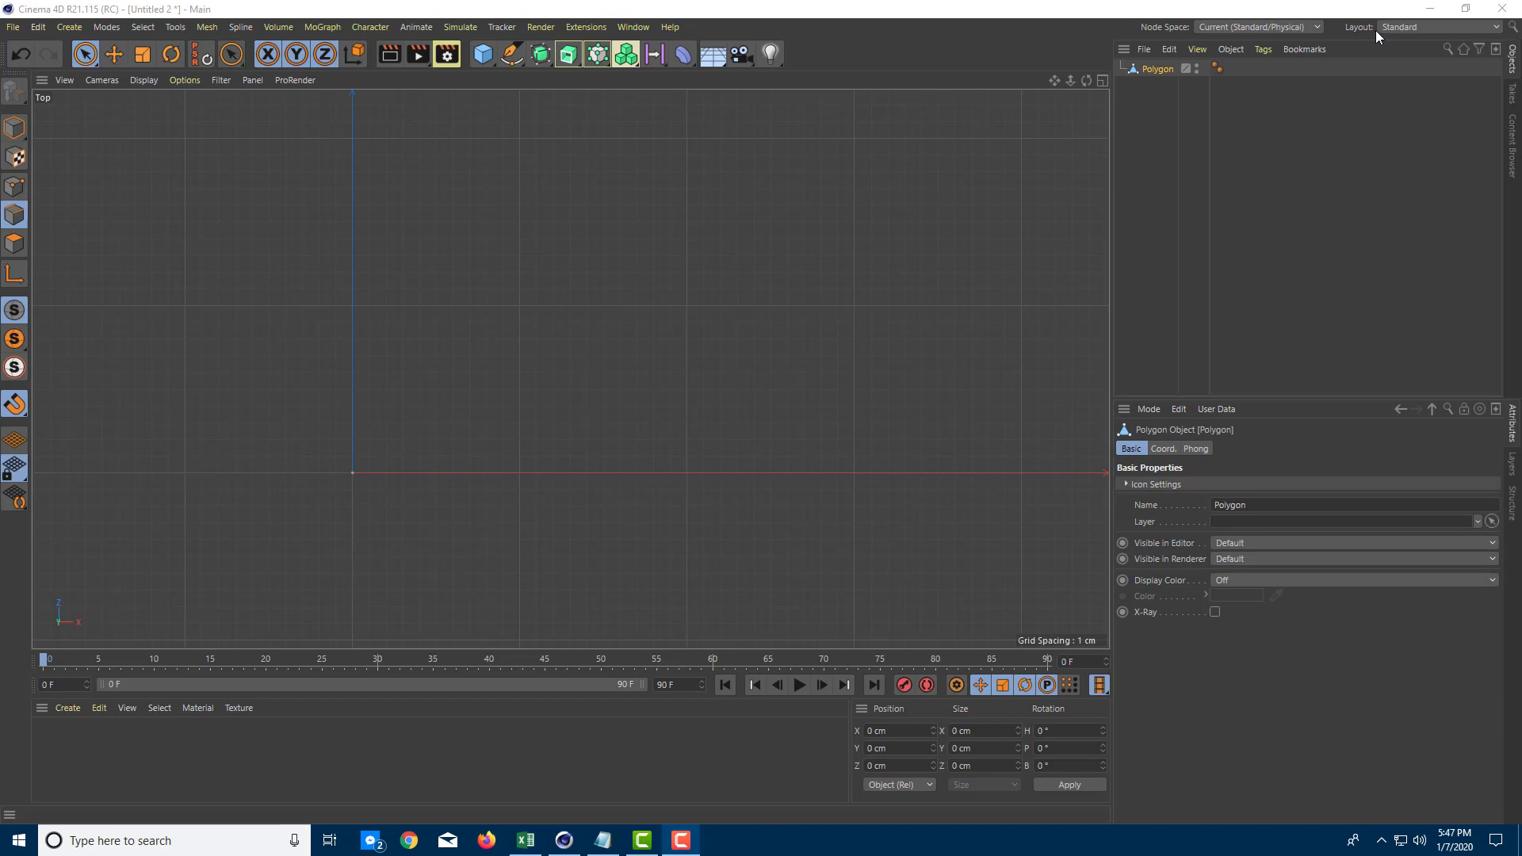
Switch the interface layout from Standard to the Model layout
click(1397, 29)
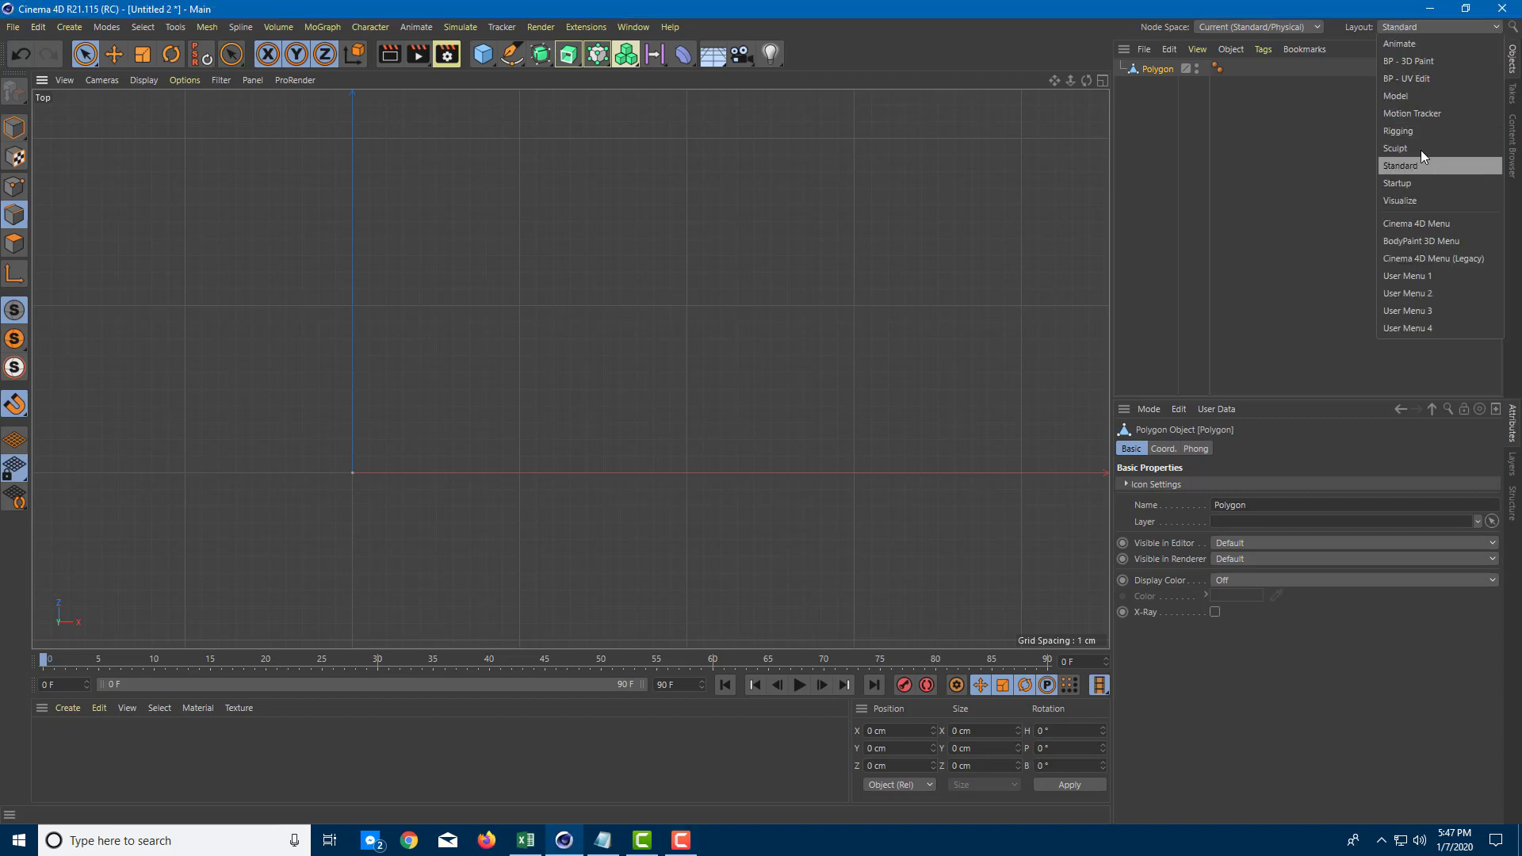
click(1438, 97)
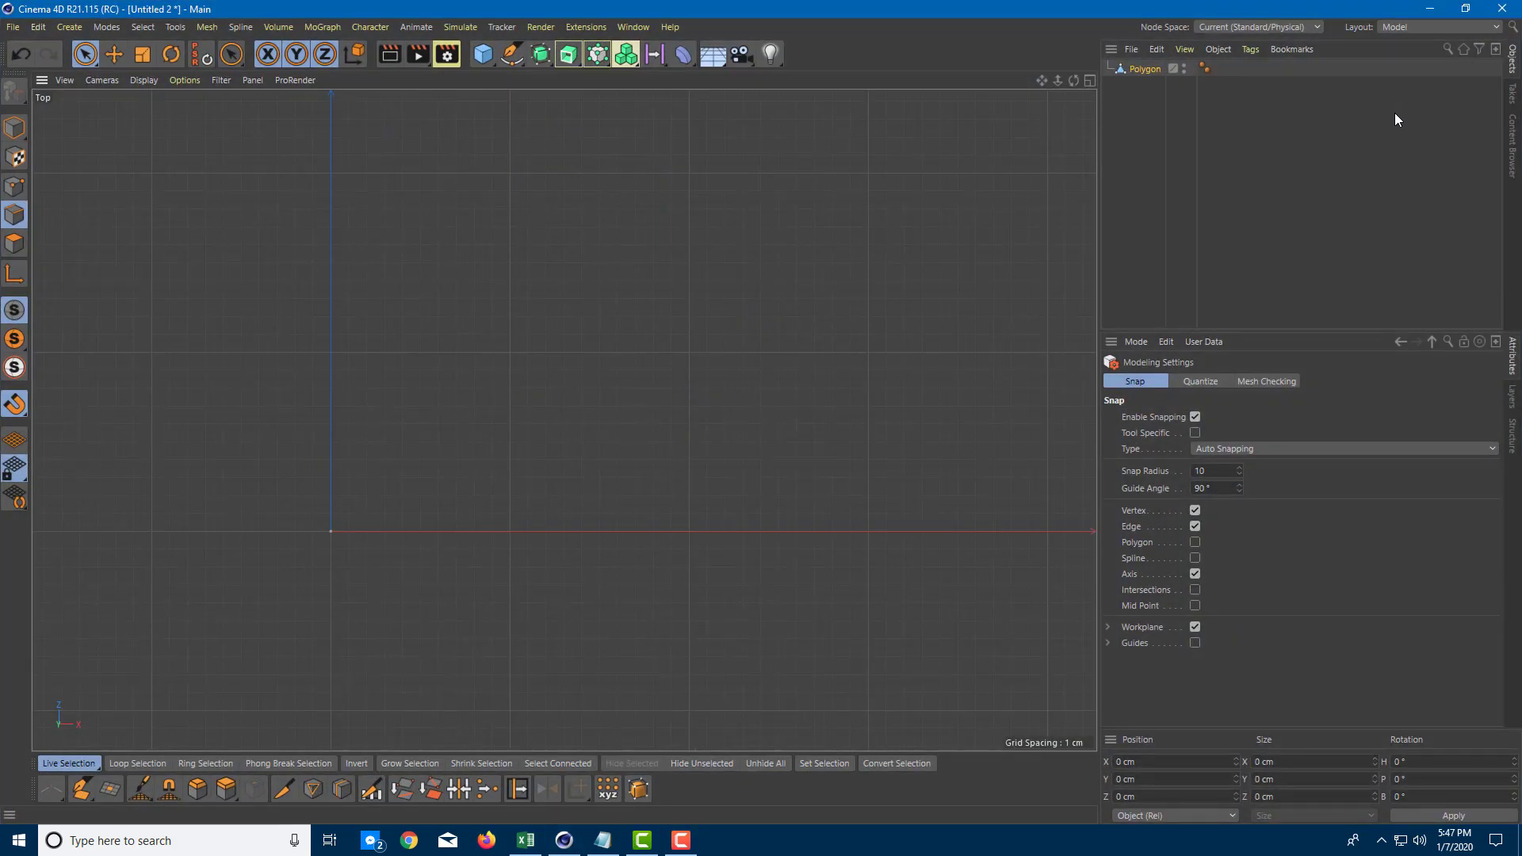
click(1386, 32)
click(10, 550)
click(14, 405)
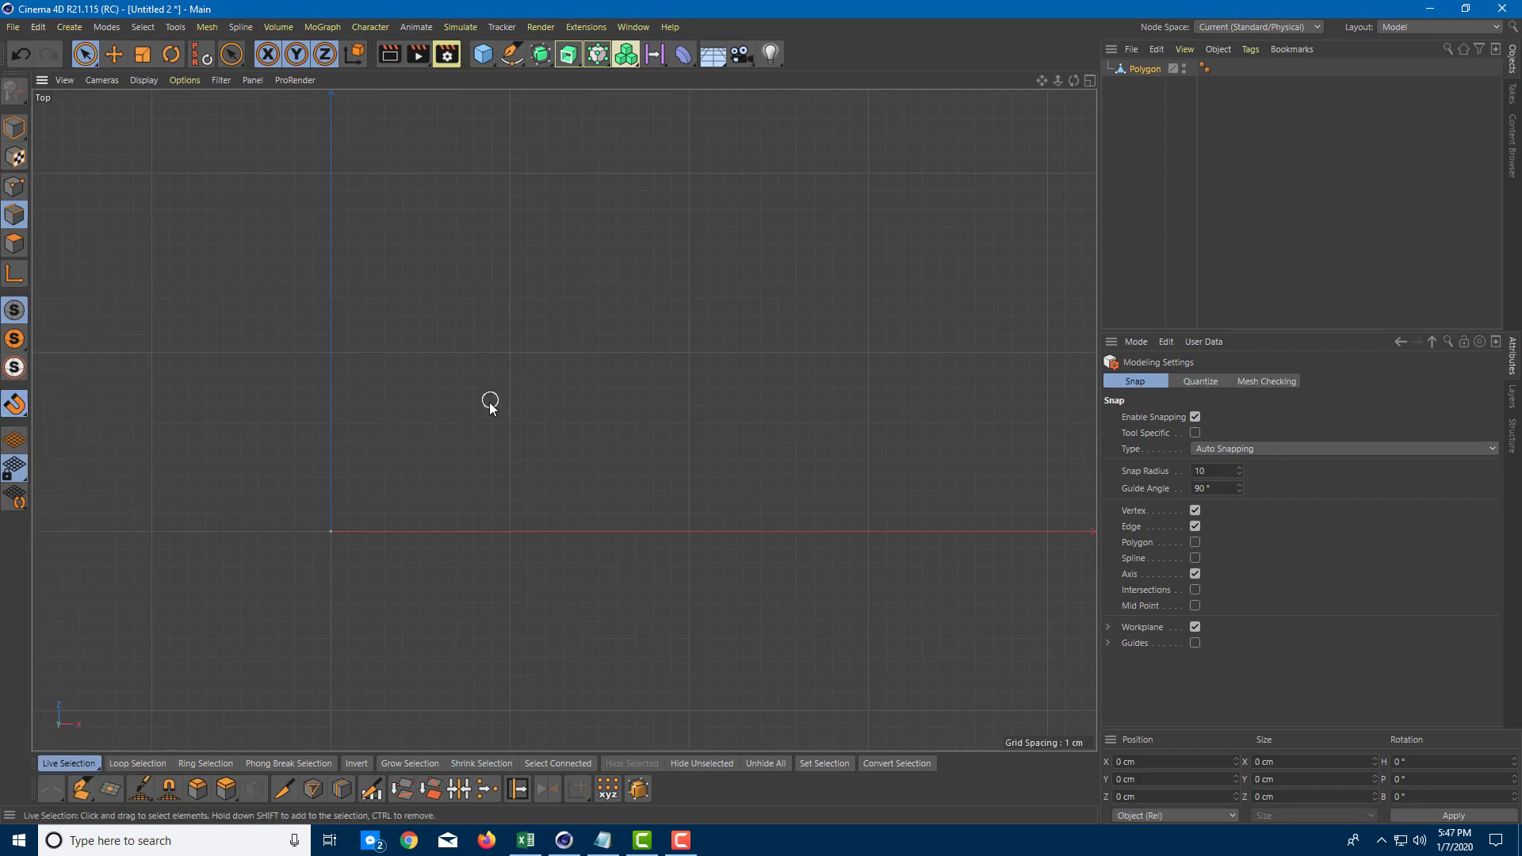
Draw a closed 20 cm square with the Polygon Pen, snapping its corners to the grid and centring its near edge on the origin
scroll(459, 407, up, 2)
scroll(317, 595, up, 3)
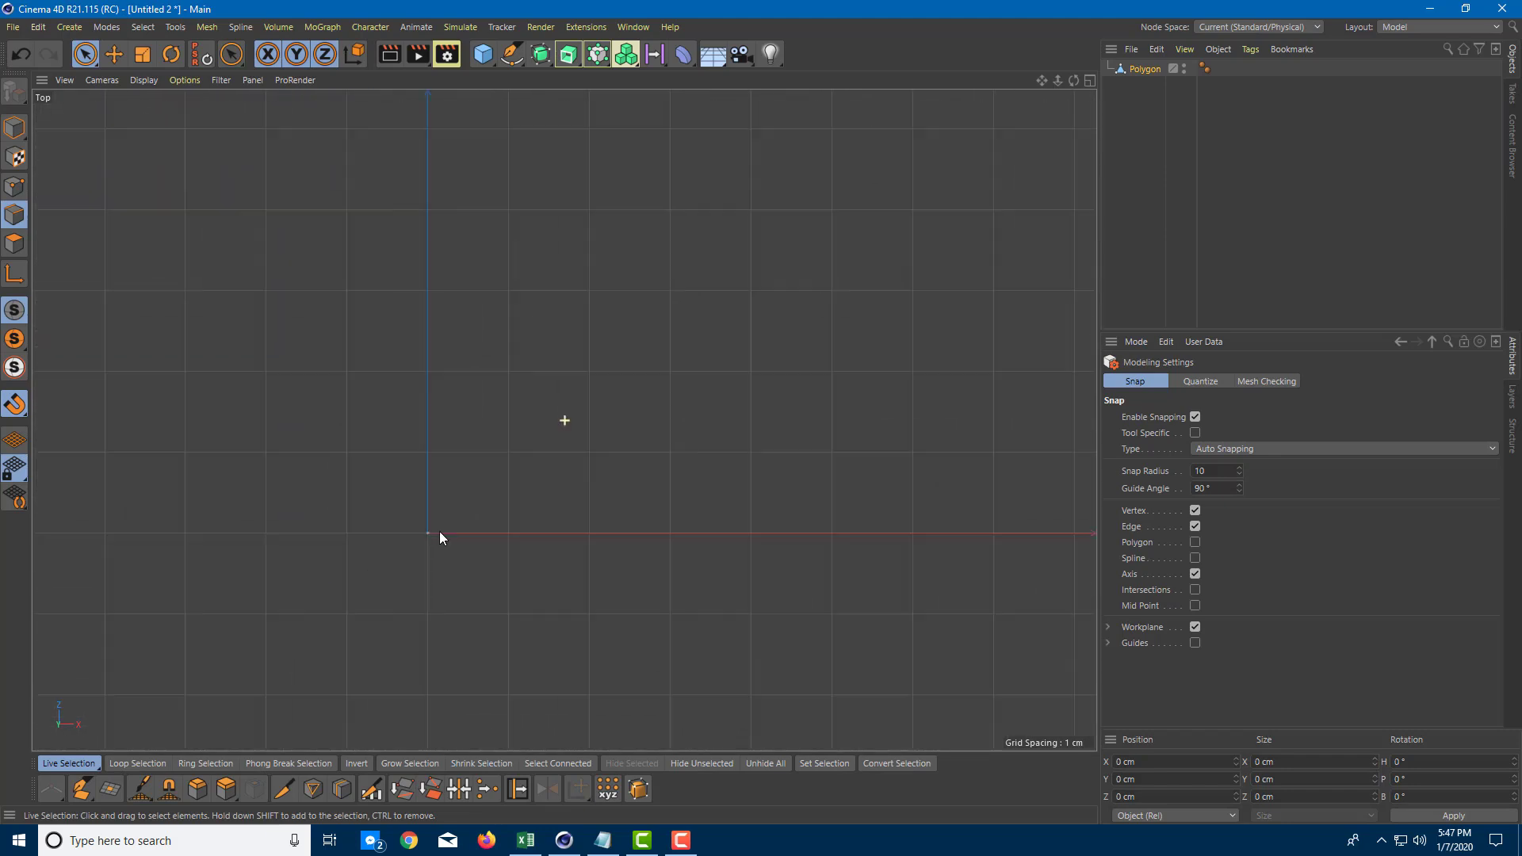
click(79, 798)
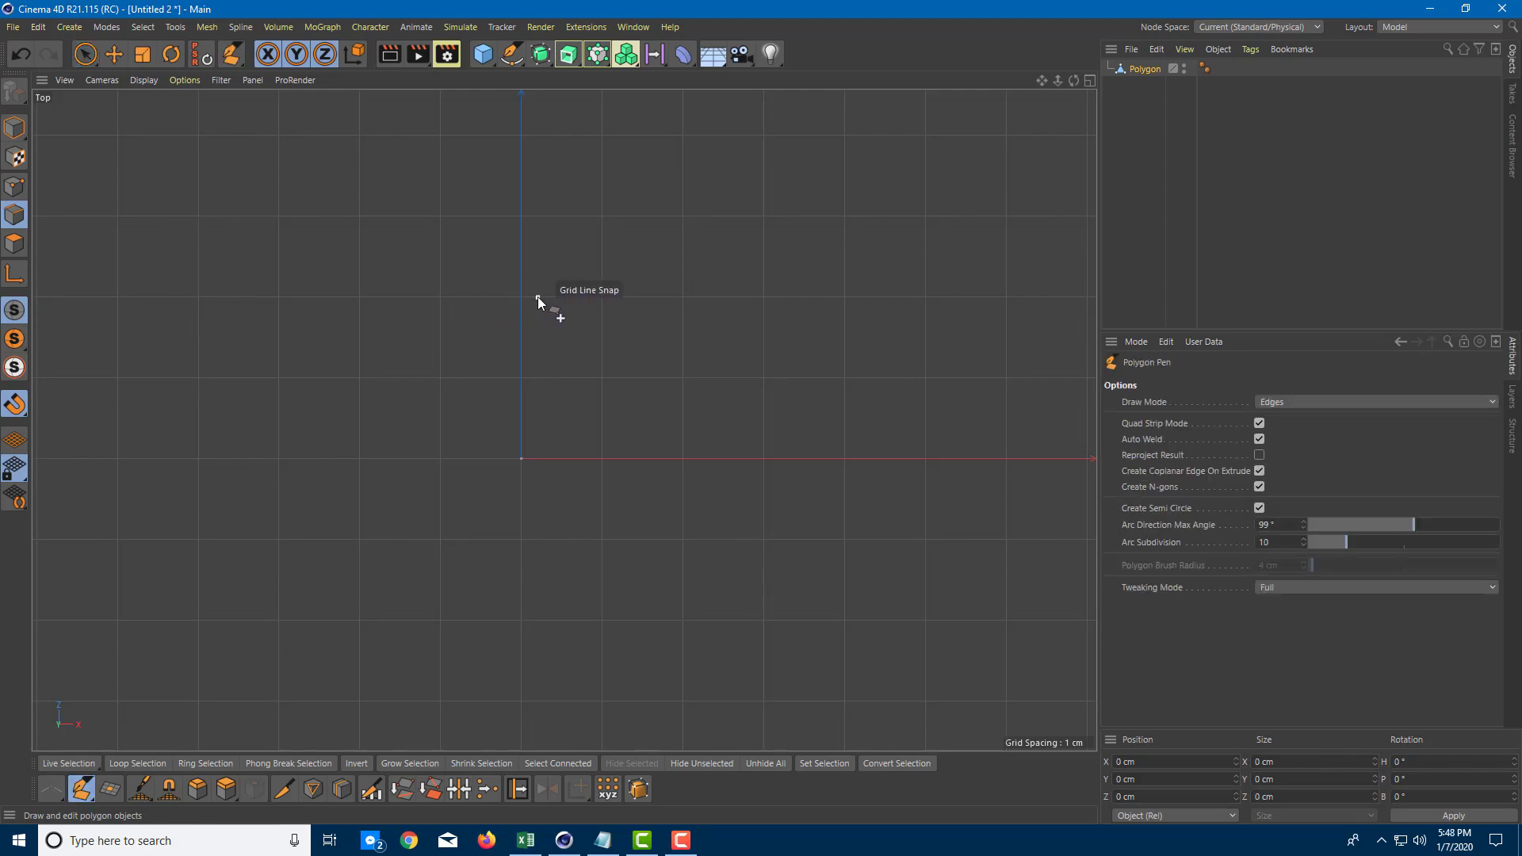
scroll(526, 301, up, 2)
scroll(528, 299, up, 1)
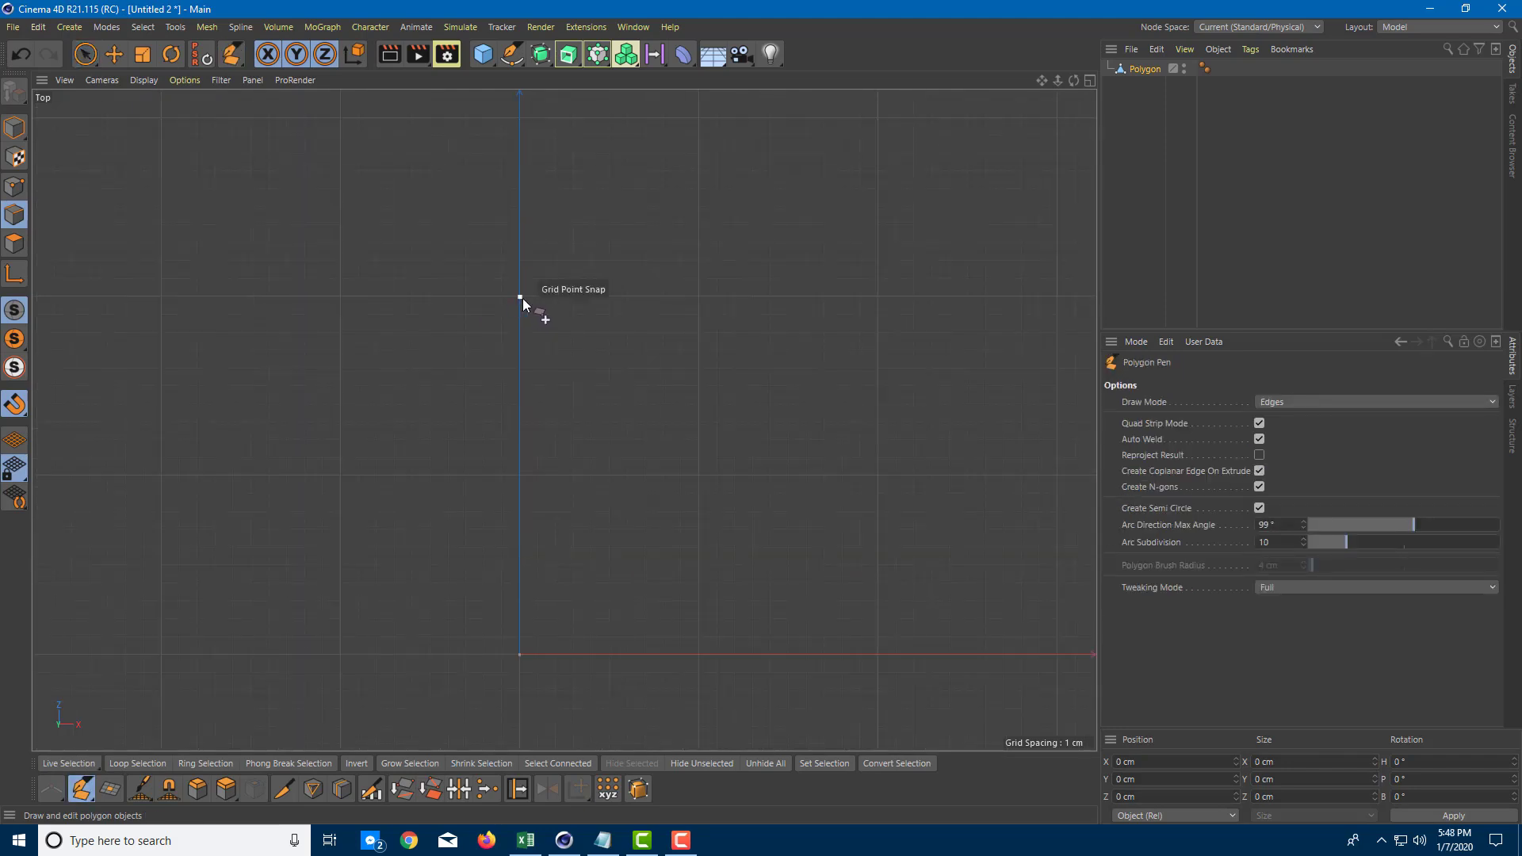
drag(340, 298, 698, 298)
drag(699, 653, 341, 654)
drag(341, 654, 343, 303)
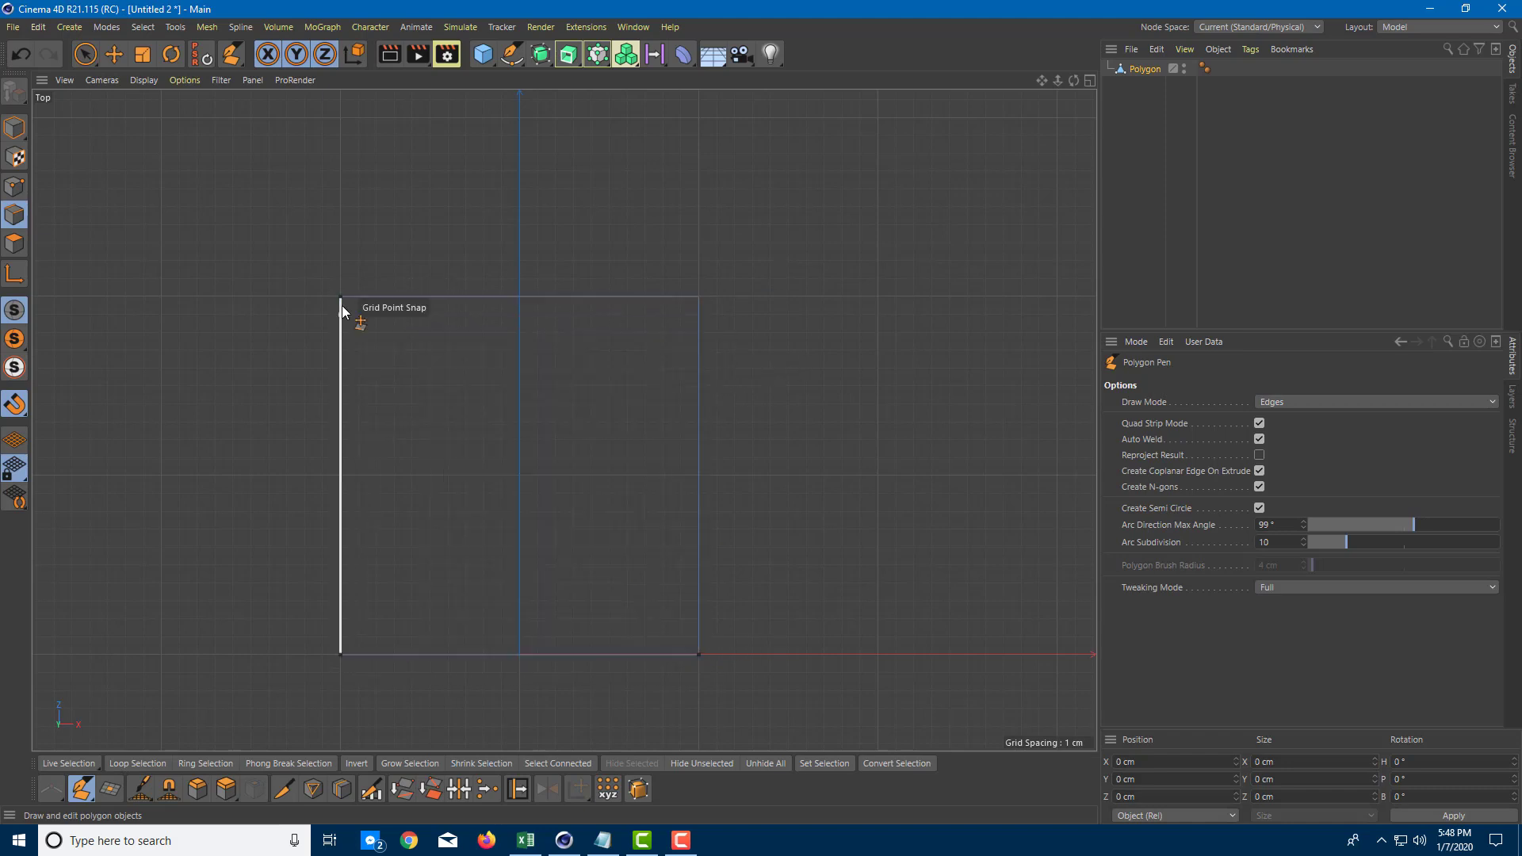
key(space)
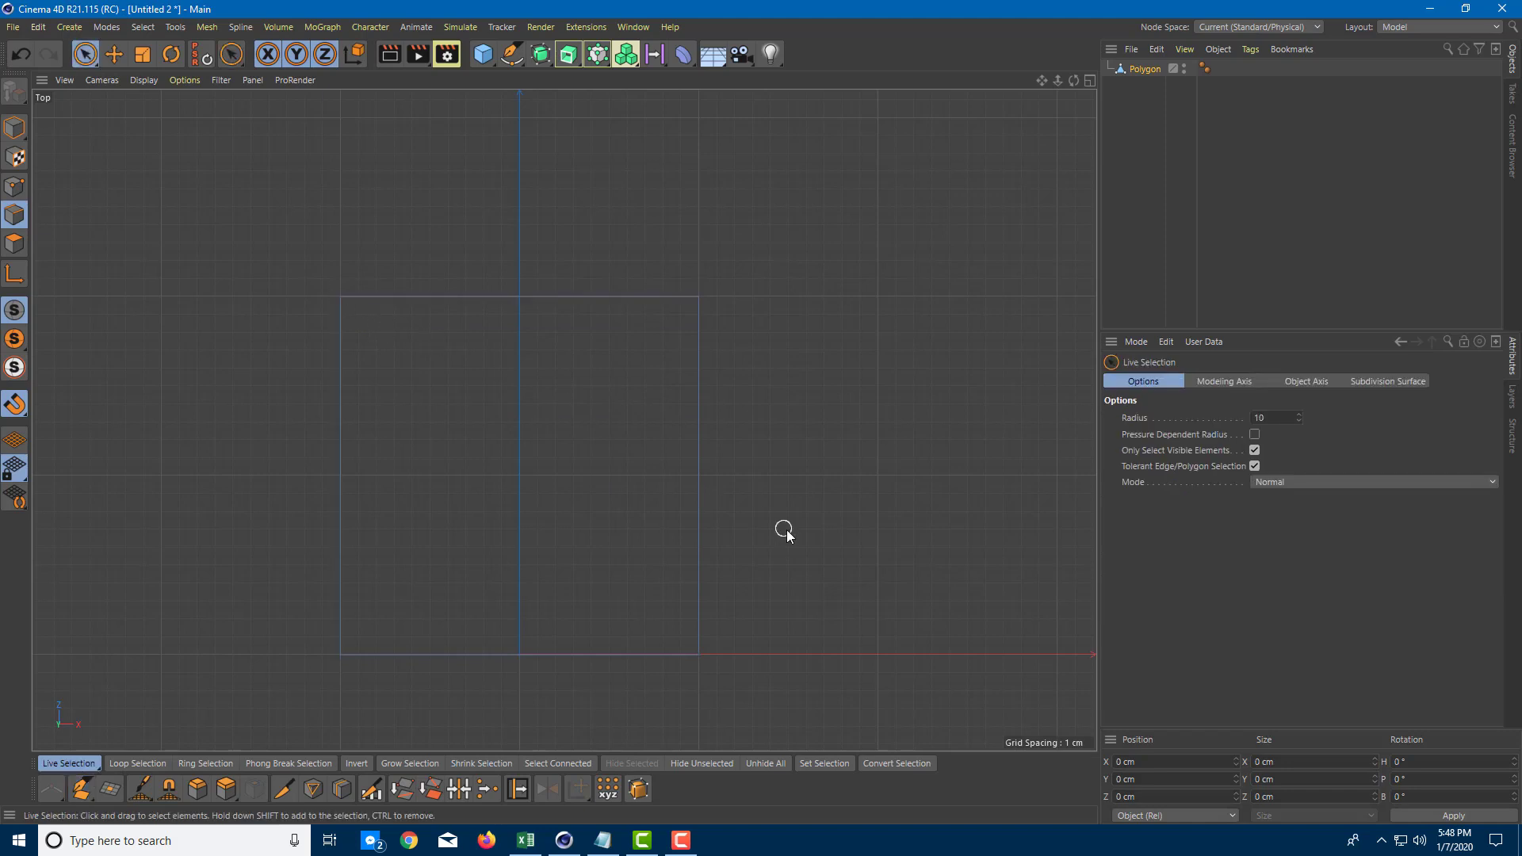
In the Top view, add a second square of equal size with the Polygon Pen, sharing the first square's edge on the +X side
alt+drag(679, 437, 727, 507)
middle_click(616, 416)
middle_click(438, 328)
scroll(428, 326, up, 7)
alt+drag(481, 497, 567, 445)
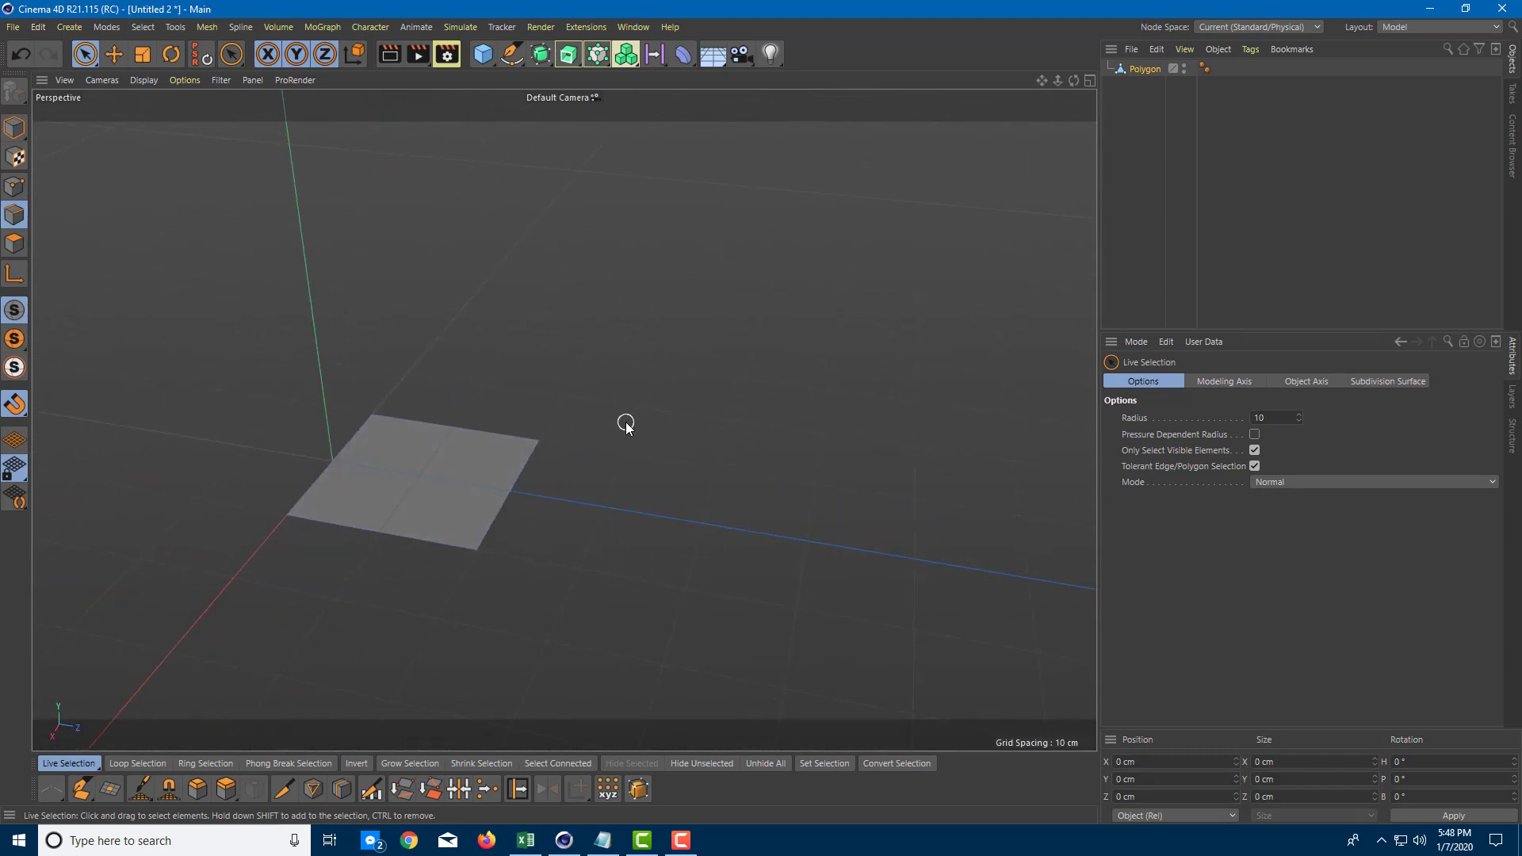
middle_click(626, 426)
middle_click(907, 350)
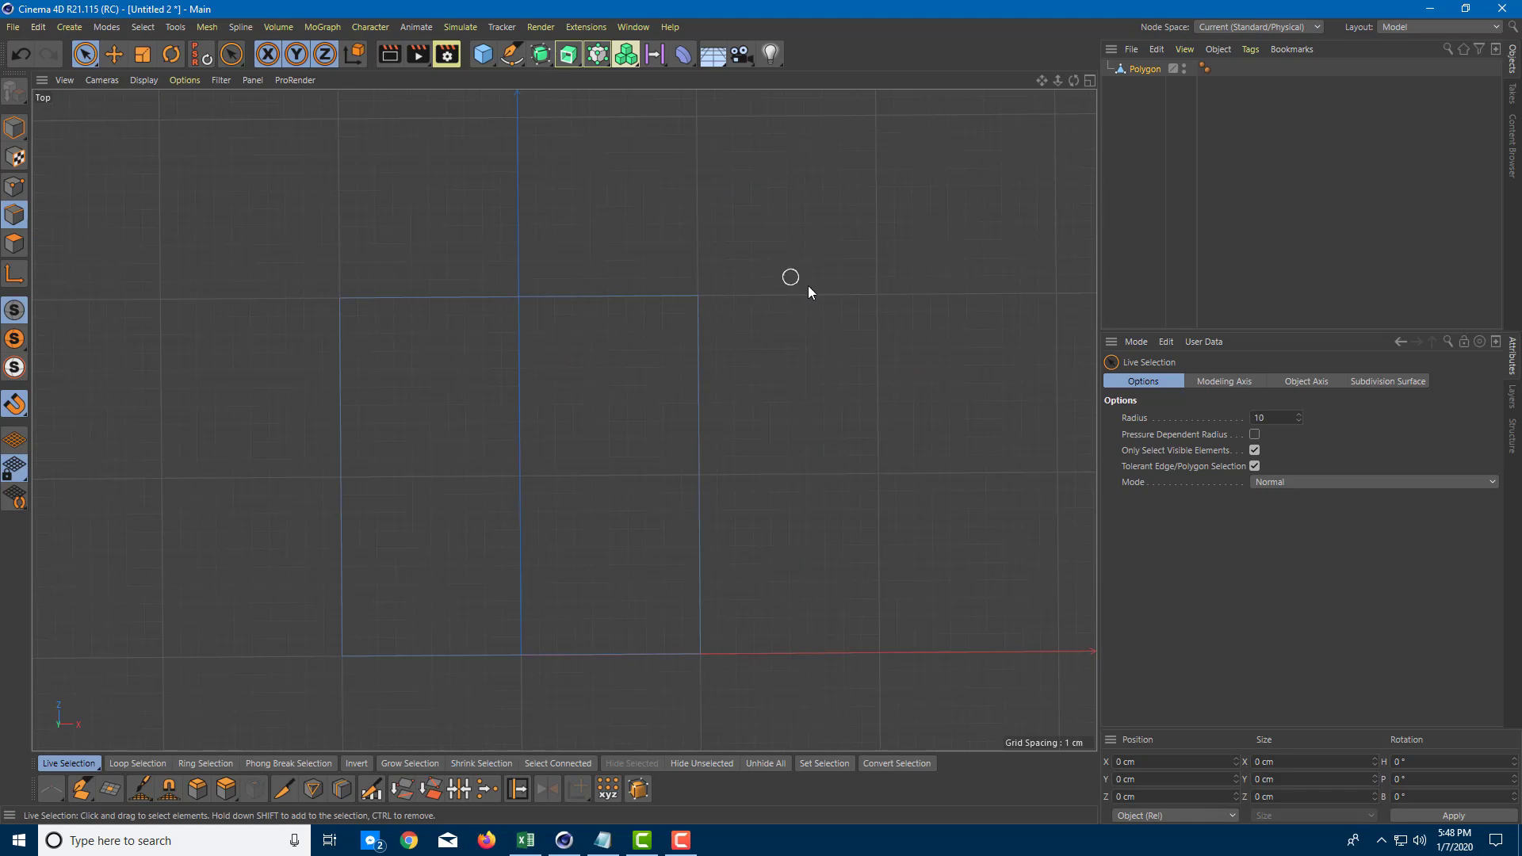
click(82, 797)
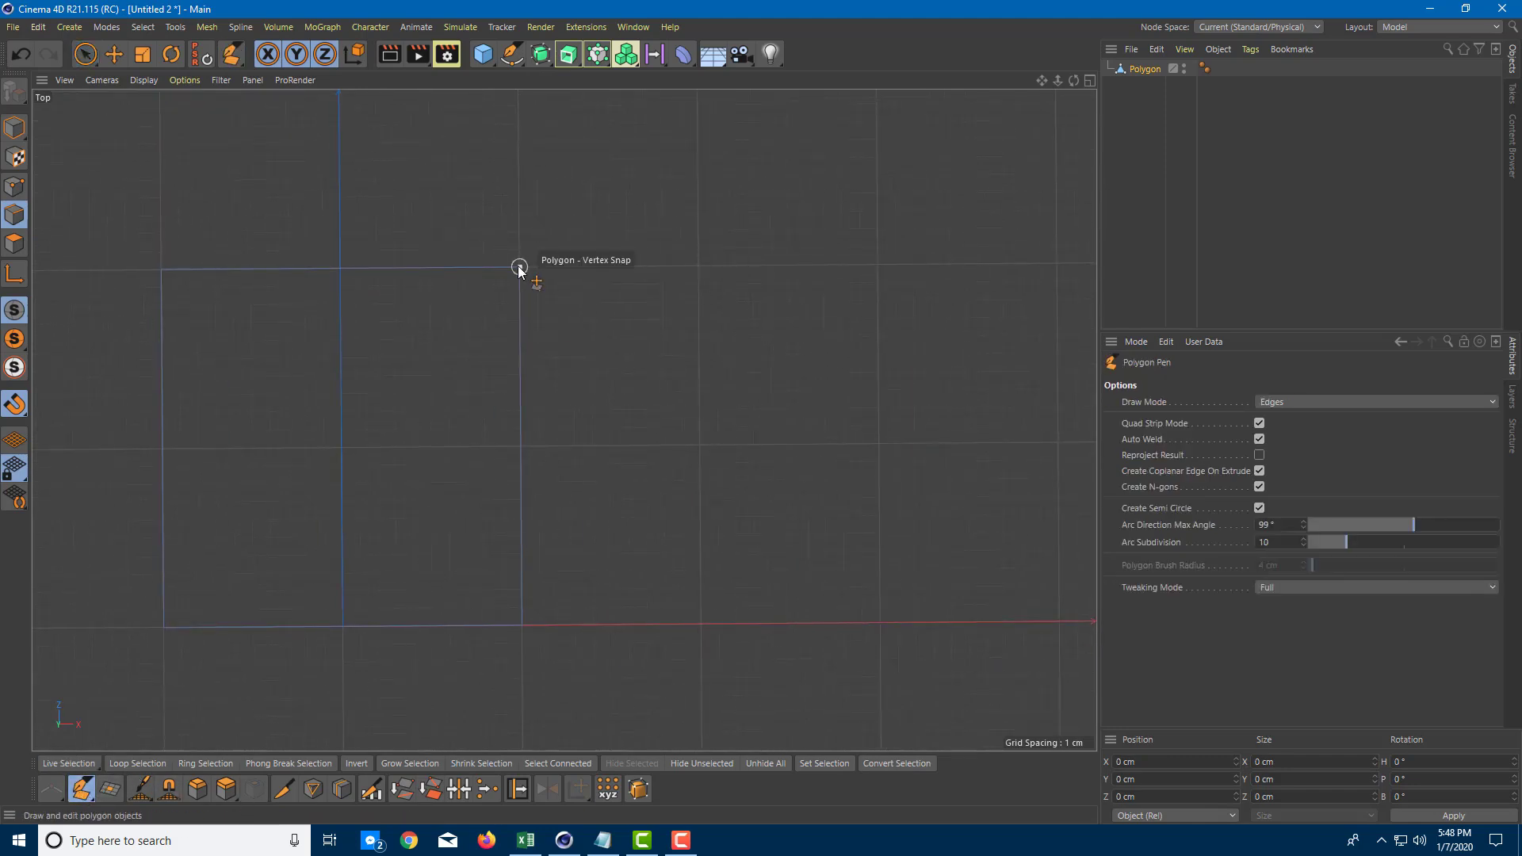
drag(519, 270, 878, 263)
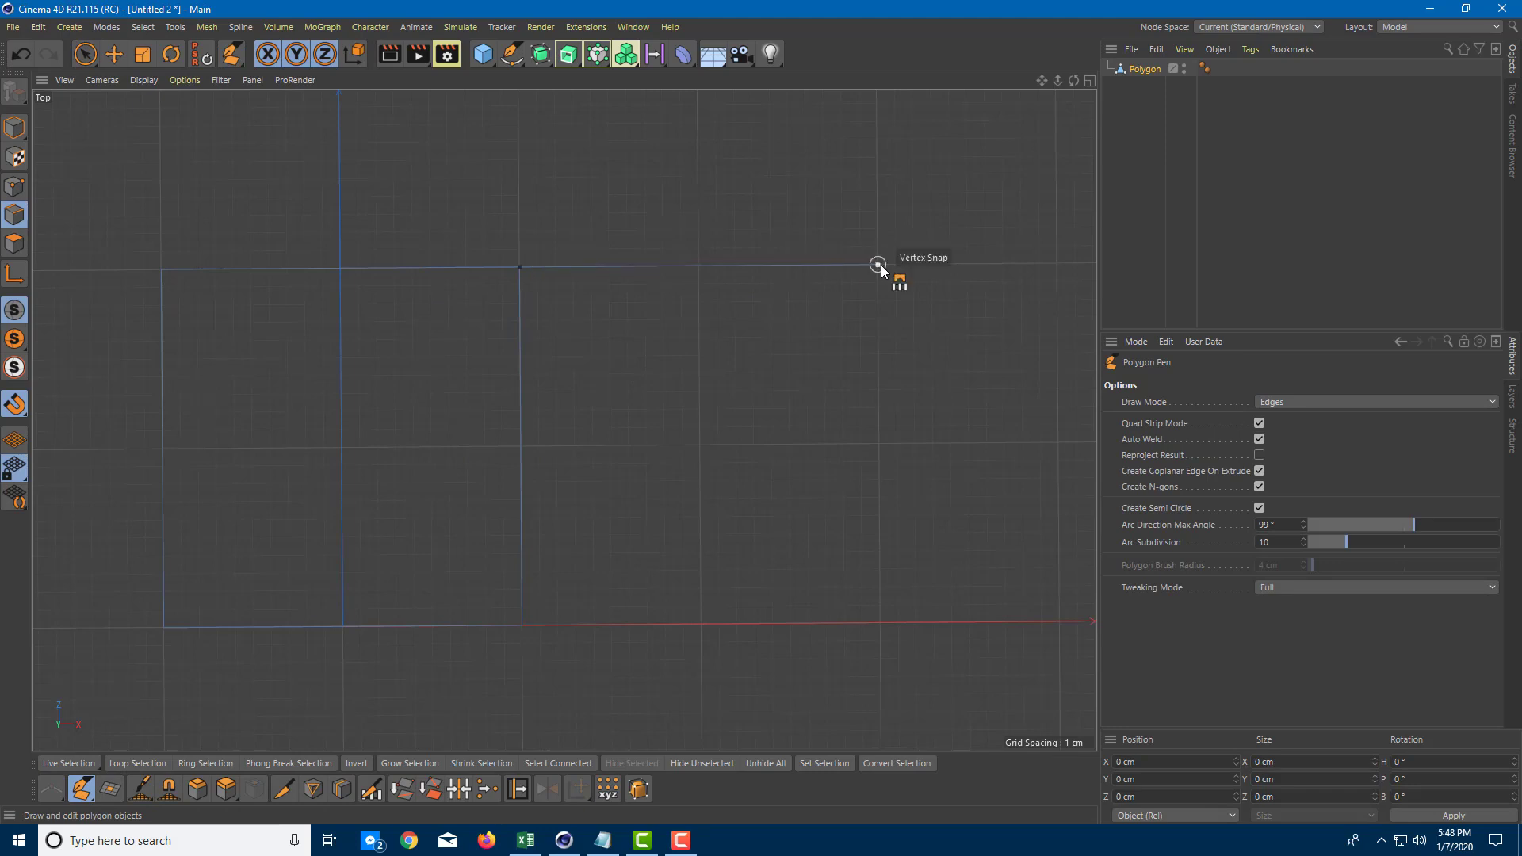
drag(879, 620, 519, 628)
In point mode, lift the vertex shared by both squares on the X axis about 10 cm along Y, and undo the move
middle_click(478, 303)
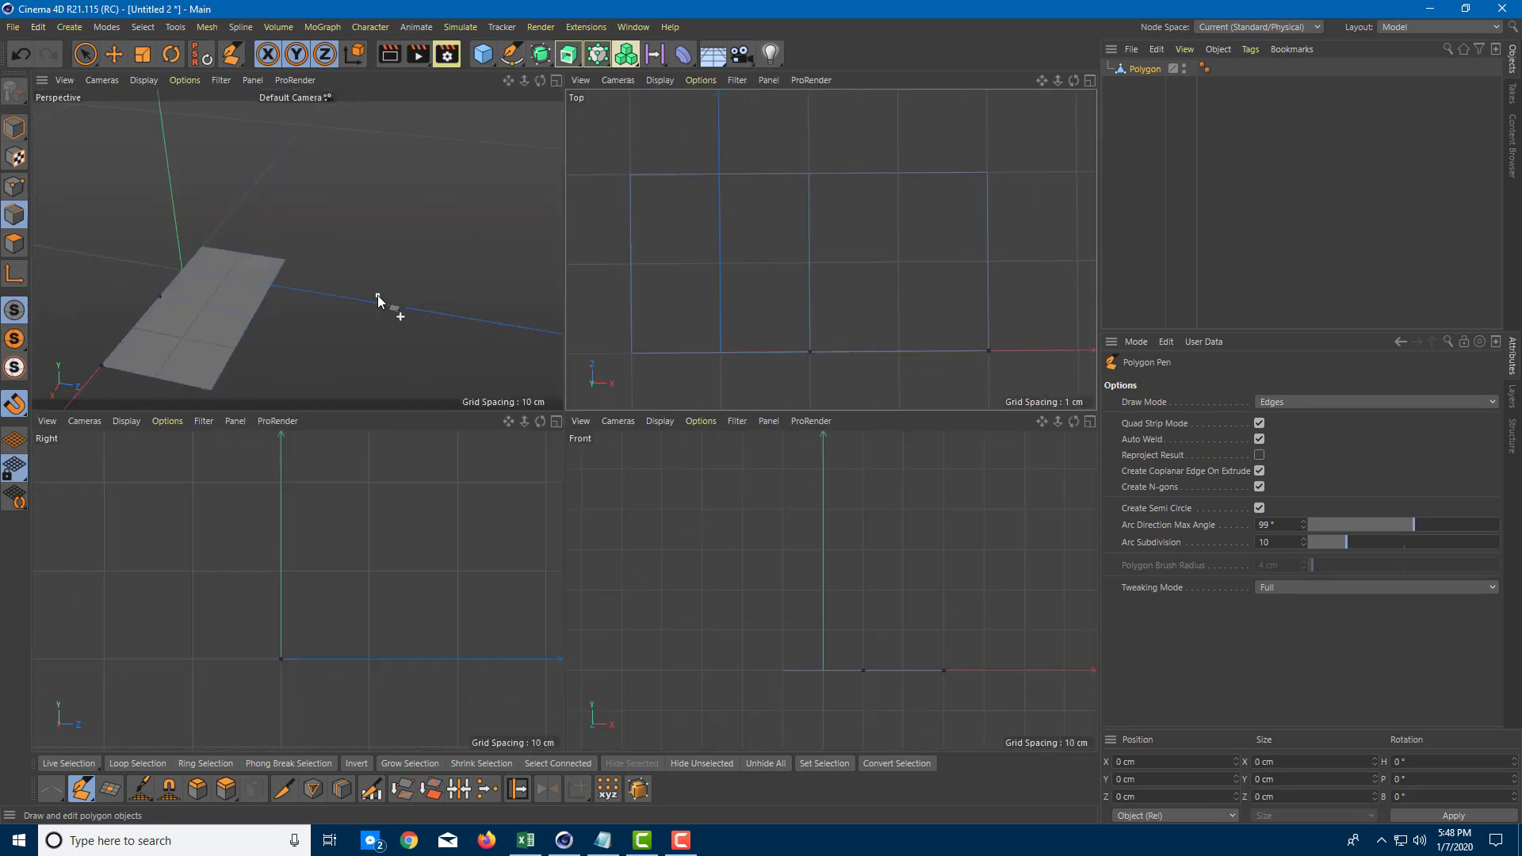
middle_click(360, 309)
alt+middle_drag(403, 466, 526, 445)
alt+drag(525, 446, 530, 518)
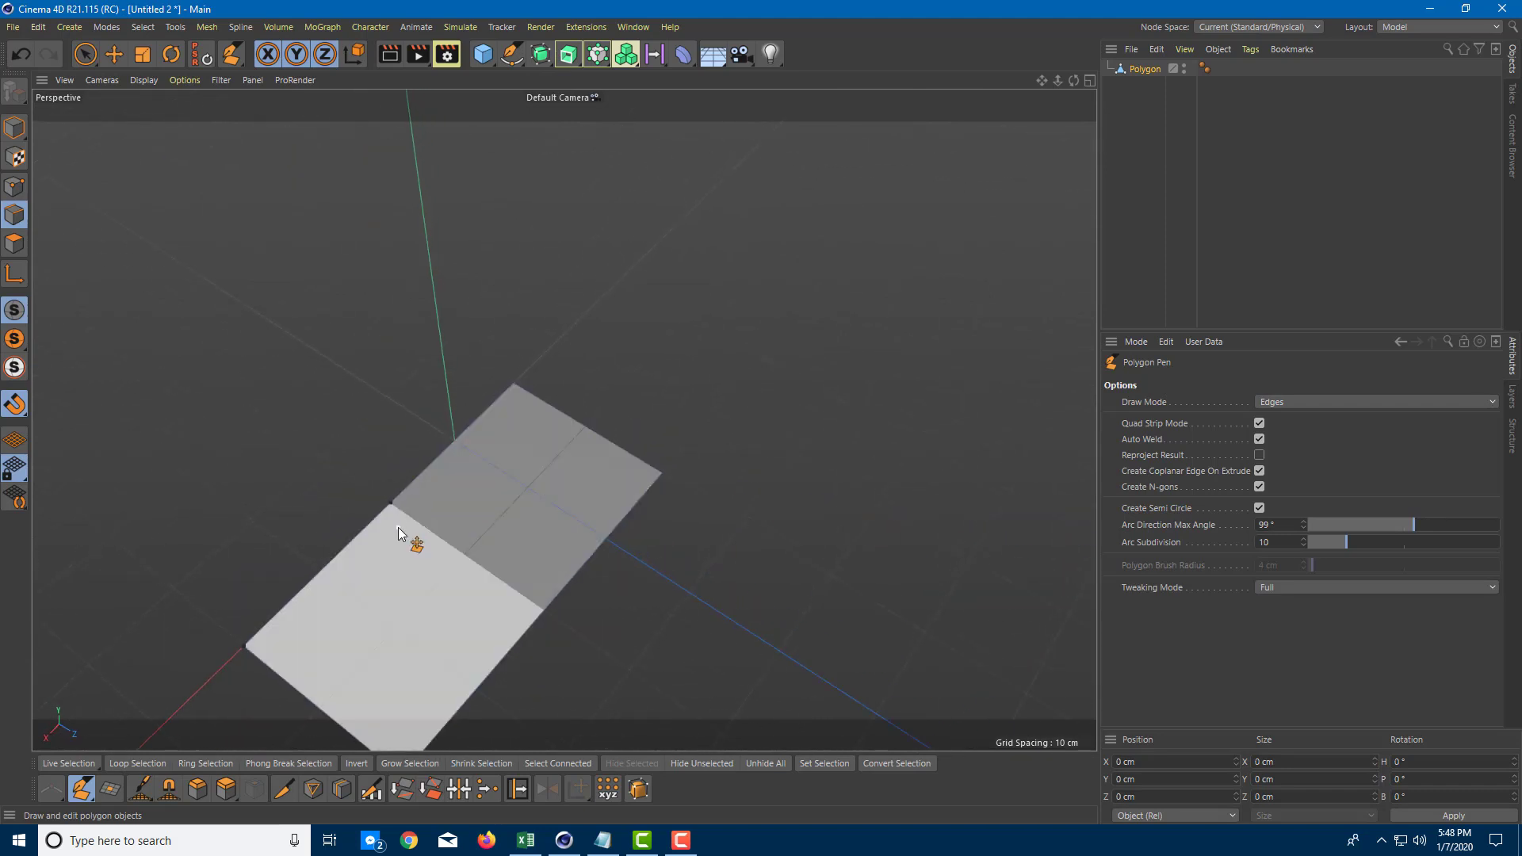
alt+middle_drag(501, 496, 510, 369)
alt+drag(510, 370, 695, 427)
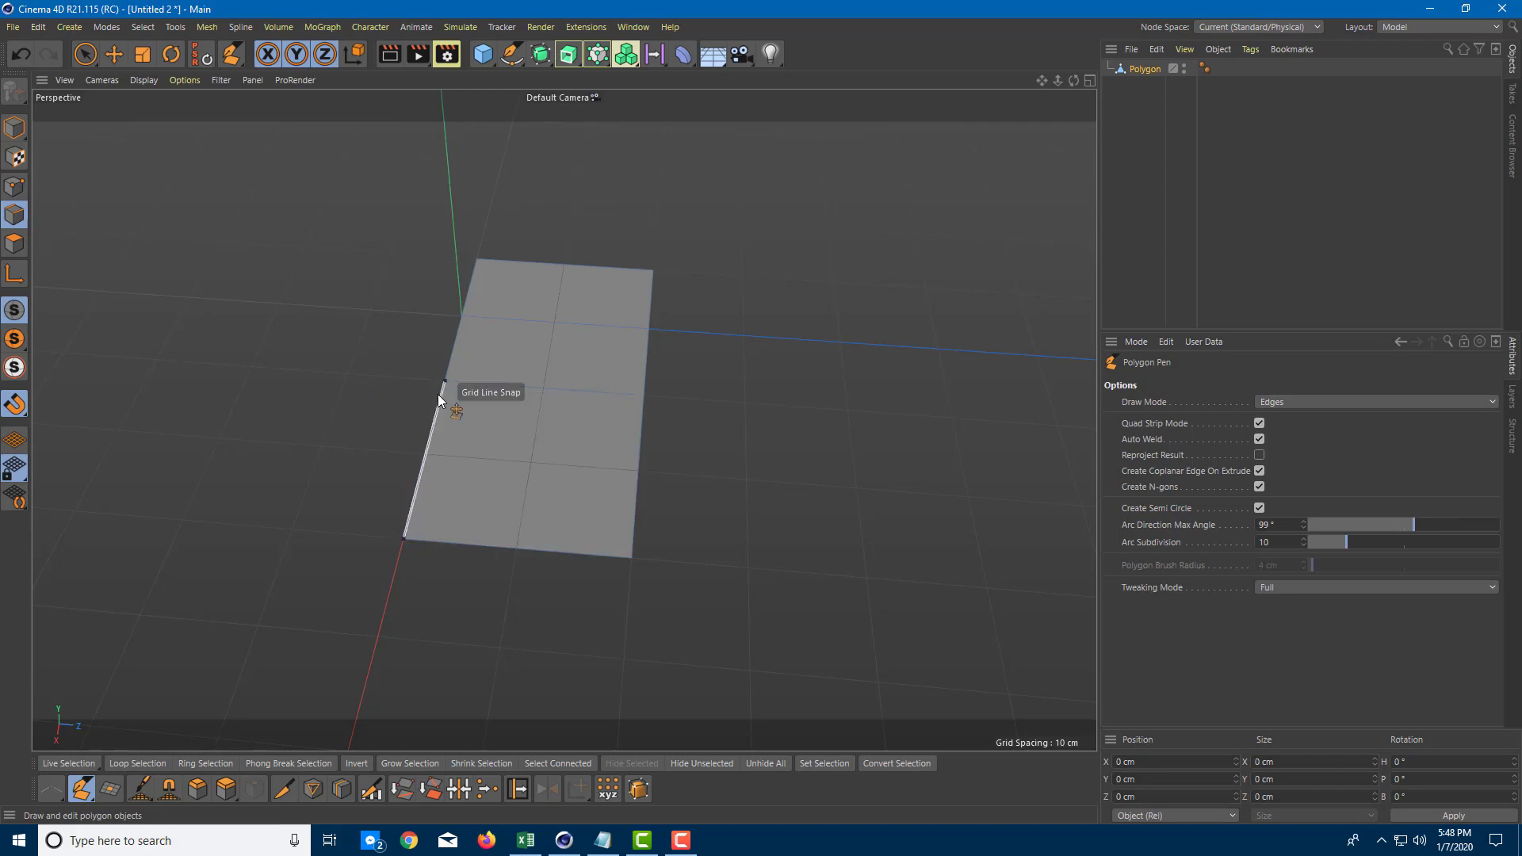
click(14, 186)
click(85, 53)
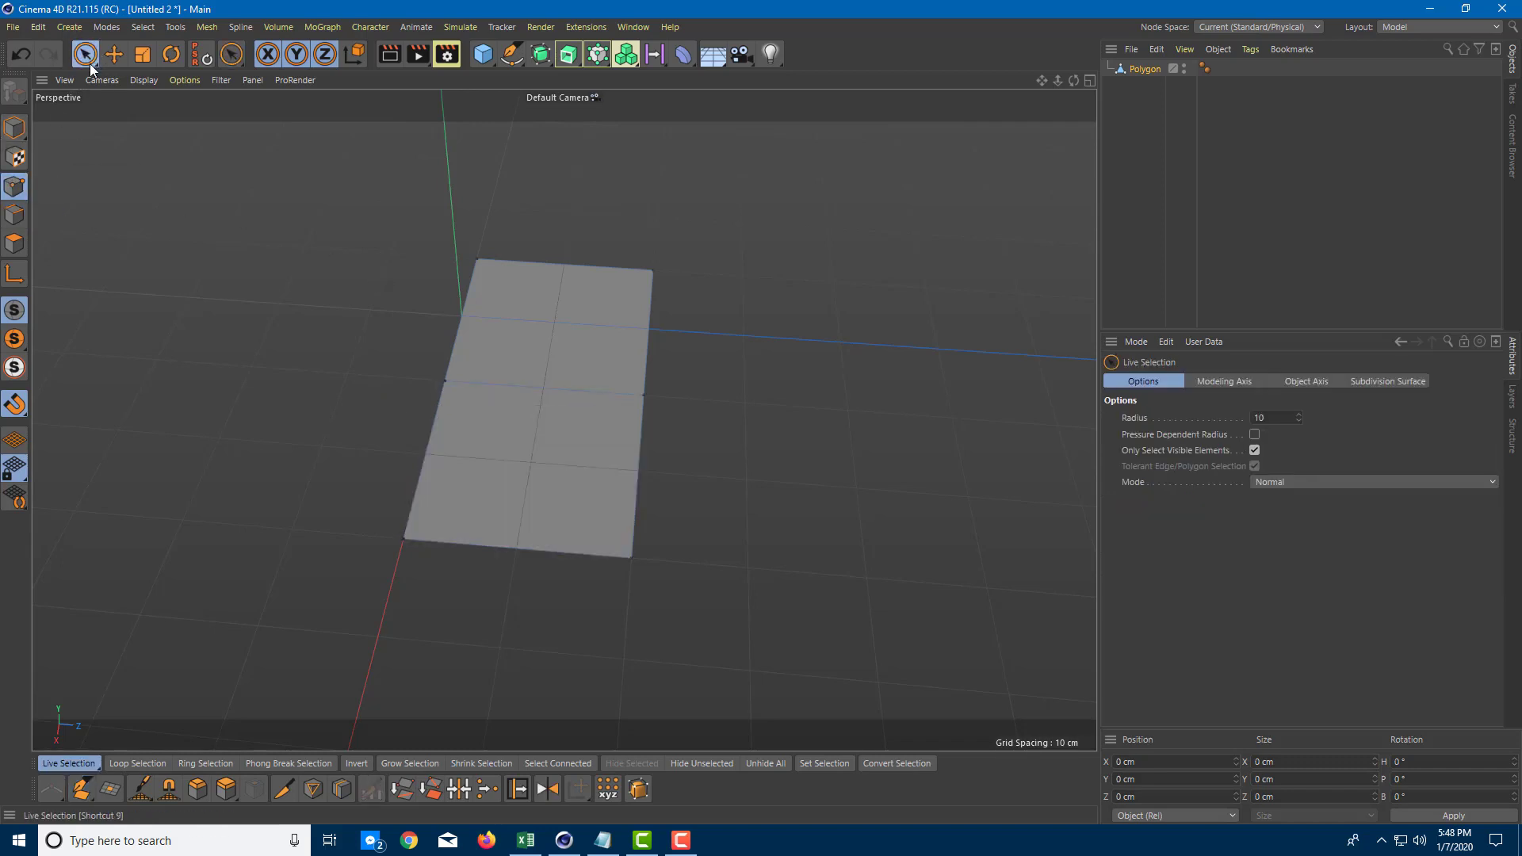
click(446, 379)
drag(437, 323, 436, 229)
alt+drag(568, 346, 634, 386)
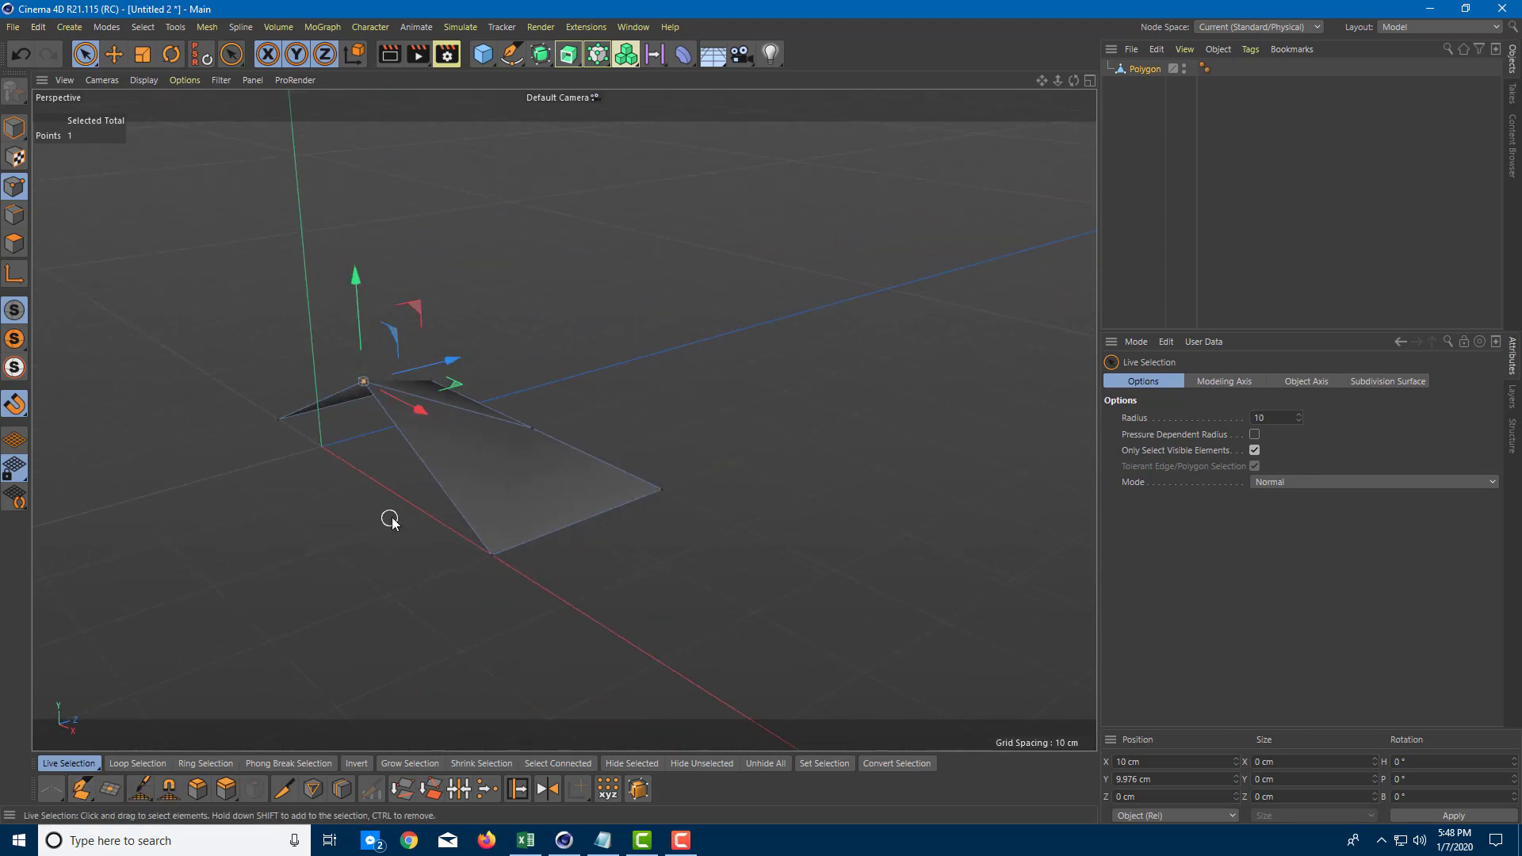
key(ctrl+z)
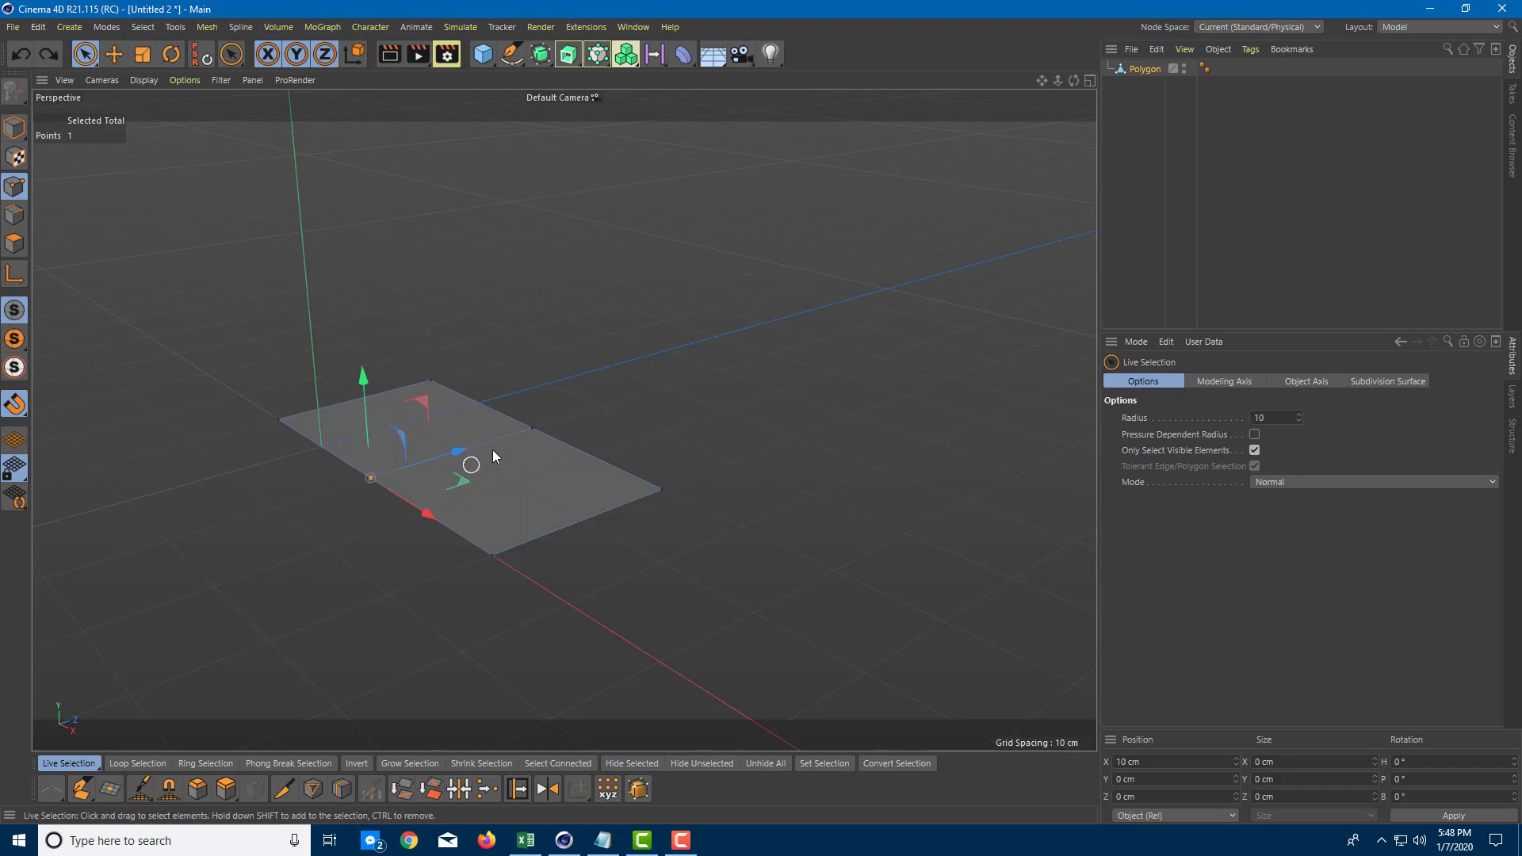
In edge mode, try bending the first square's upper edge in the Top view with the Polygon Pen, setting the arc subdivision to 6
middle_click(519, 416)
middle_click(961, 236)
scroll(806, 334, down, 5)
scroll(796, 338, up, 3)
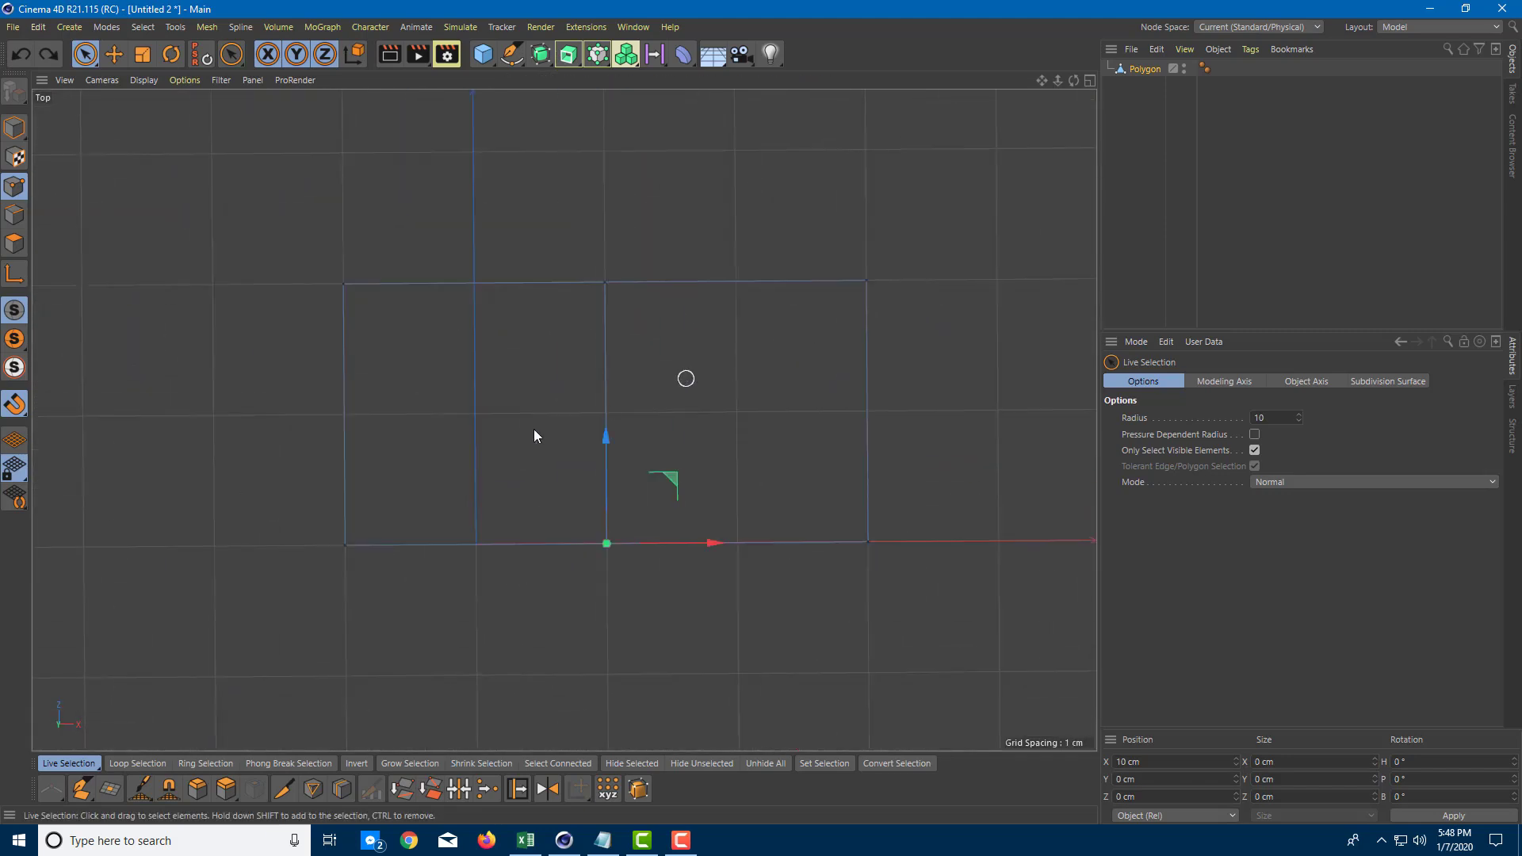
click(80, 790)
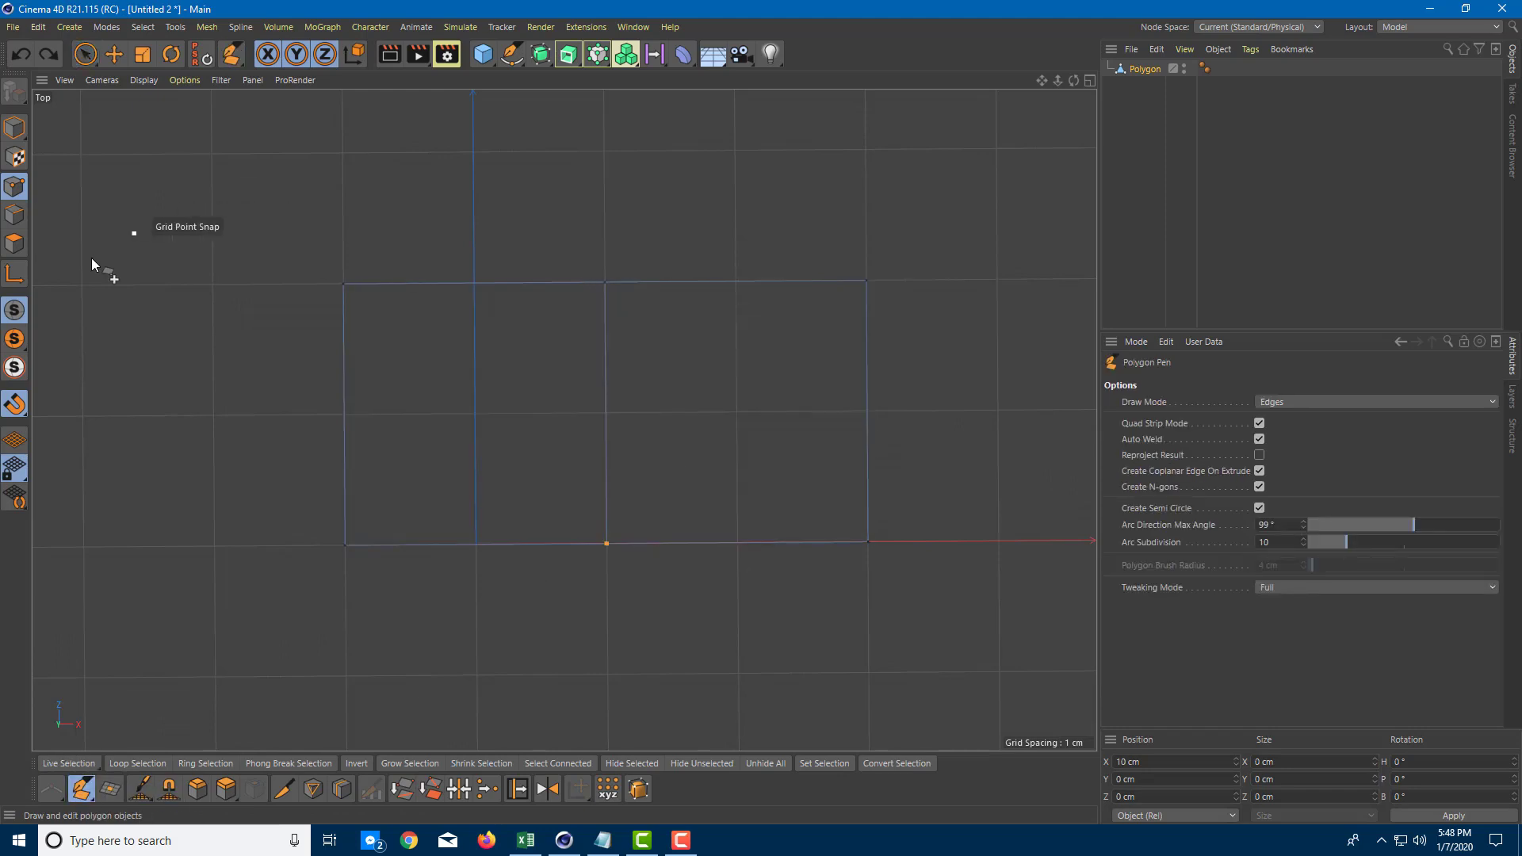
click(21, 221)
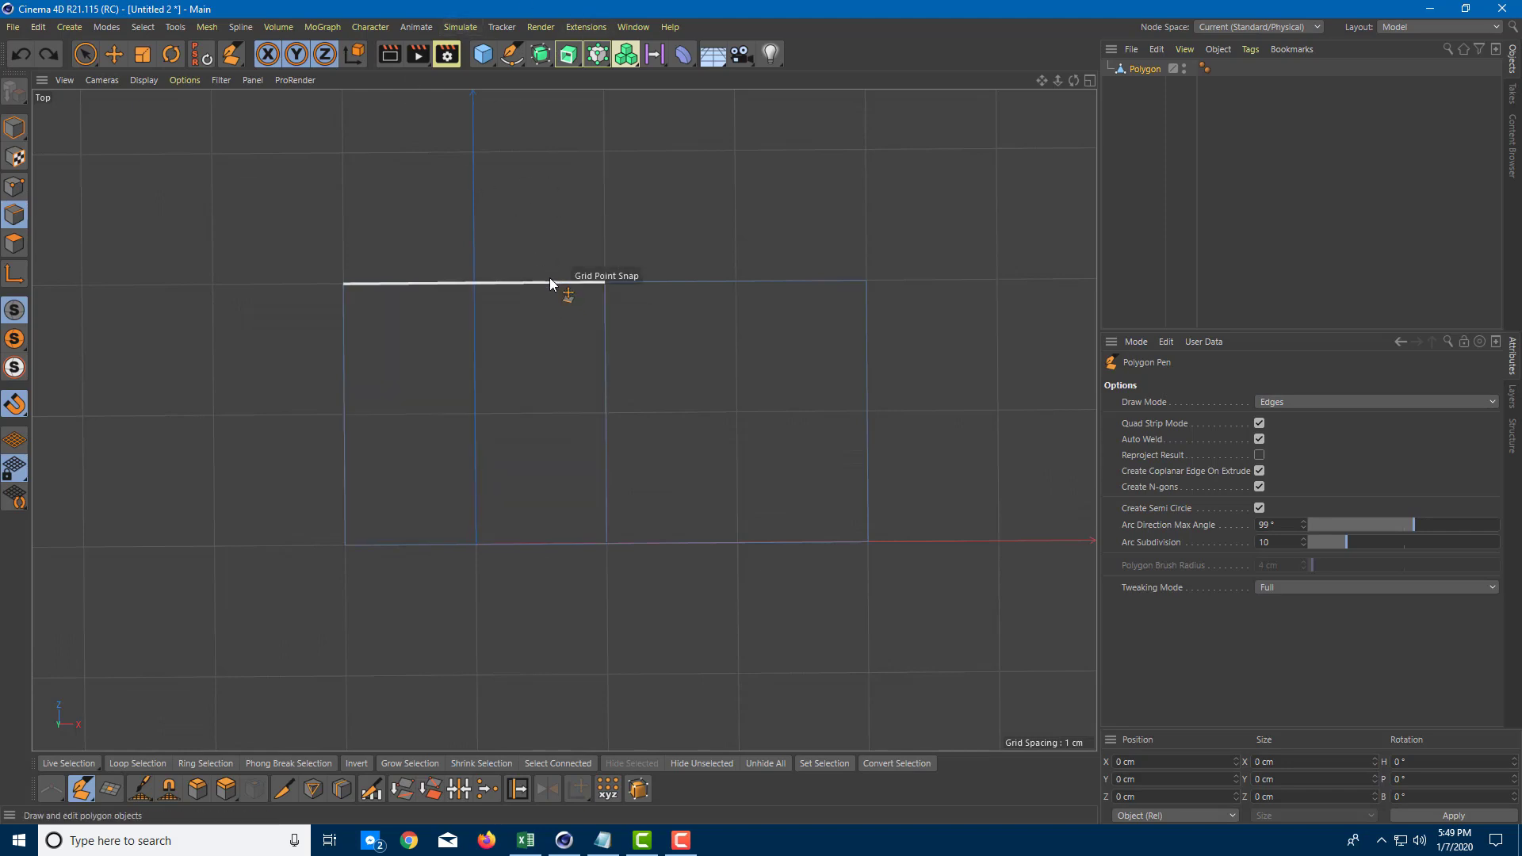
ctrl+shift+drag(550, 279, 474, 283)
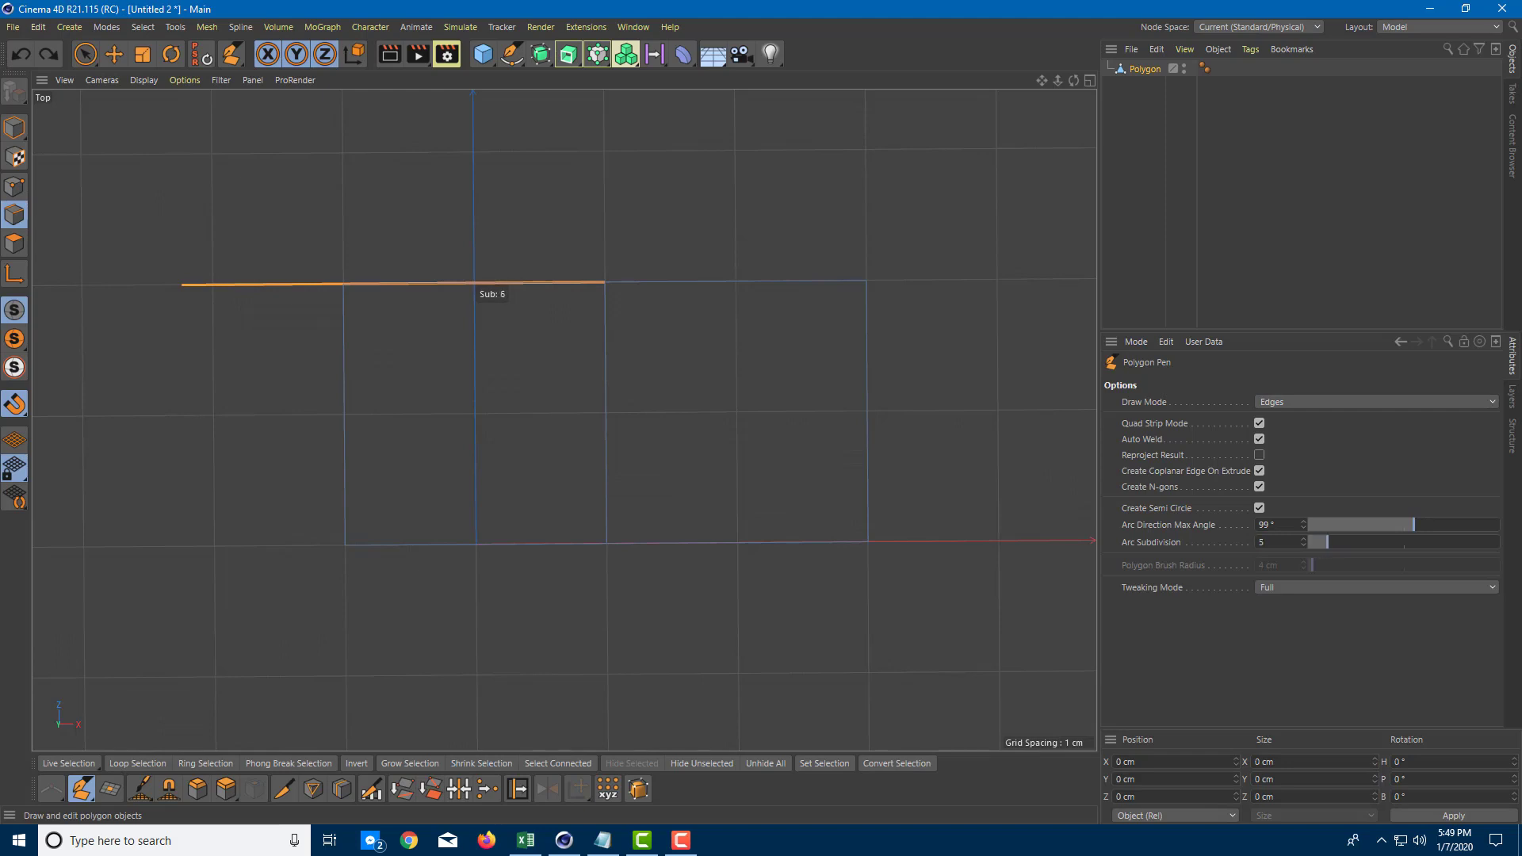
ctrl+shift+drag(474, 283, 368, 368)
In the perspective view, try bending the second square's far edge into an arc with the Polygon Pen, and undo the attempts
middle_click(520, 390)
middle_click(370, 376)
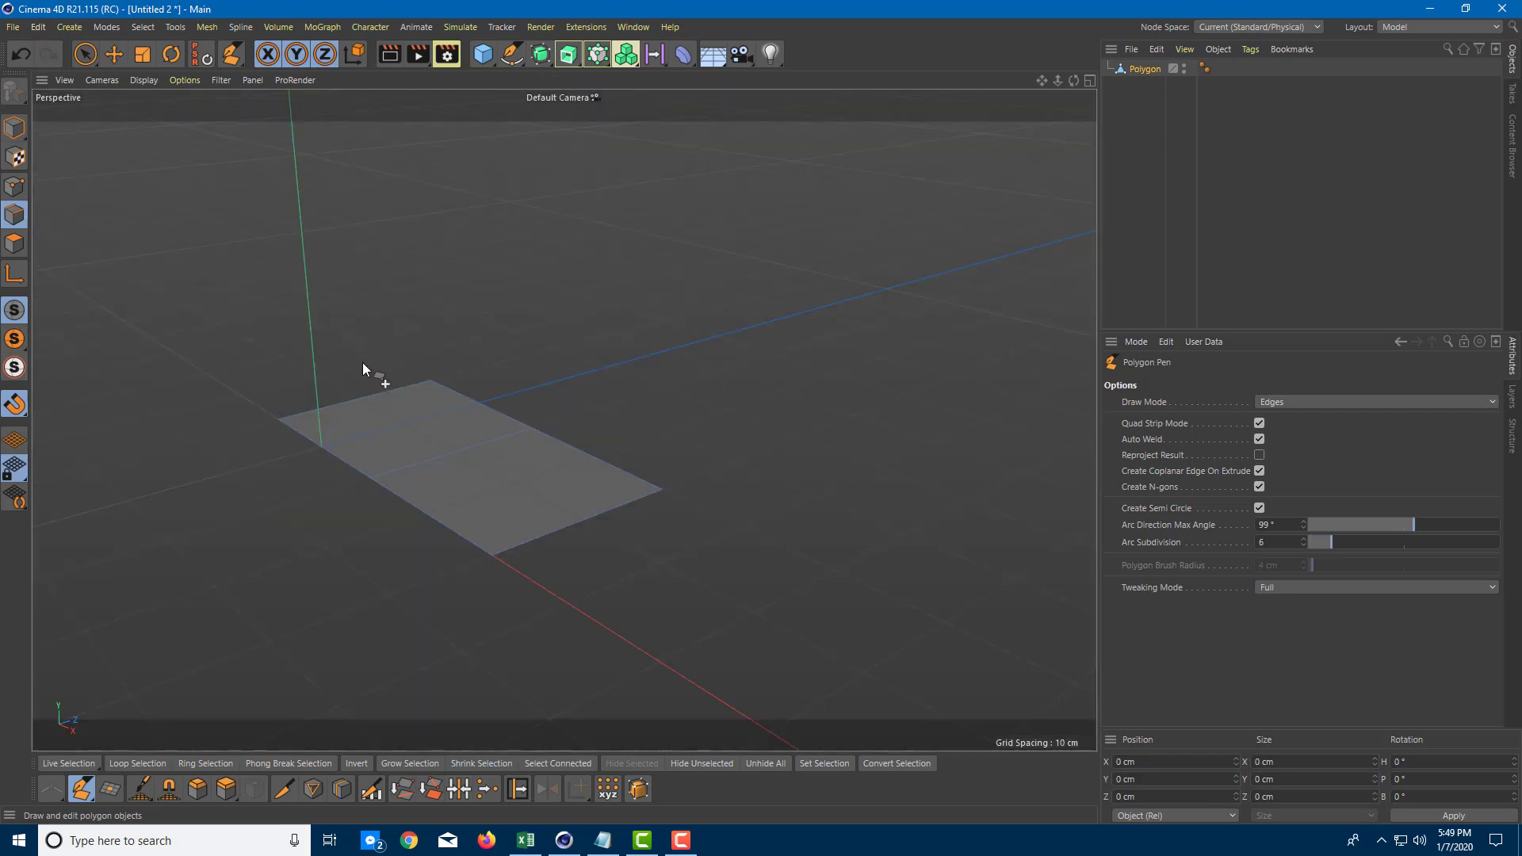
alt+drag(620, 510, 600, 537)
alt+drag(777, 559, 576, 504)
key(ctrl+z)
key(ctrl+z)
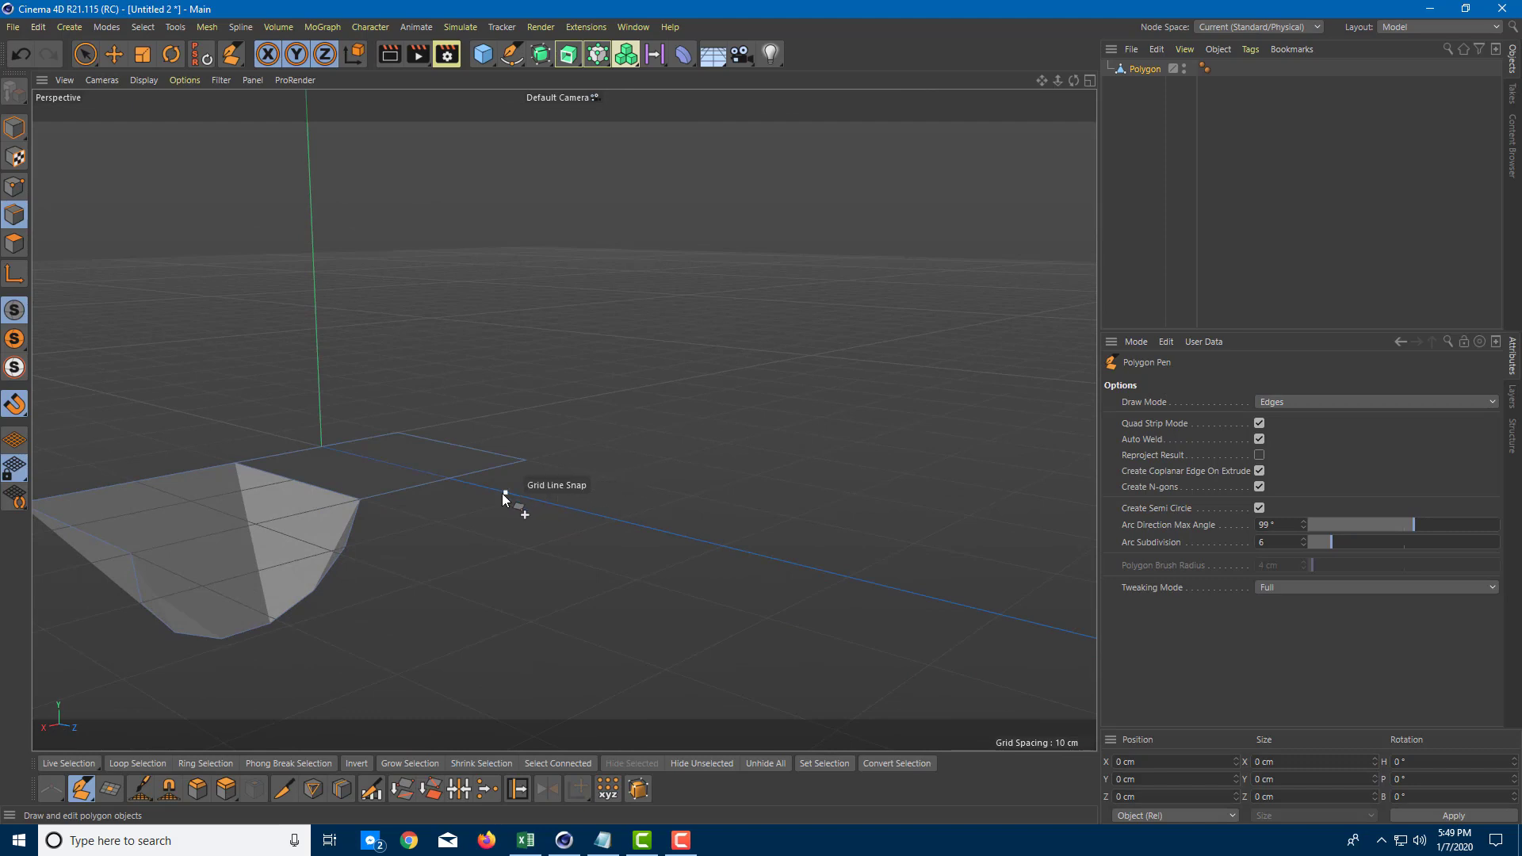
Shape the second square's far edge into a semicircular arc with 6 subdivisions lying flat on the ground plane
mouse_move(419, 548)
alt+mouse_down()
mouse_move(398, 527)
mouse_move(421, 528)
alt+mouse_up()
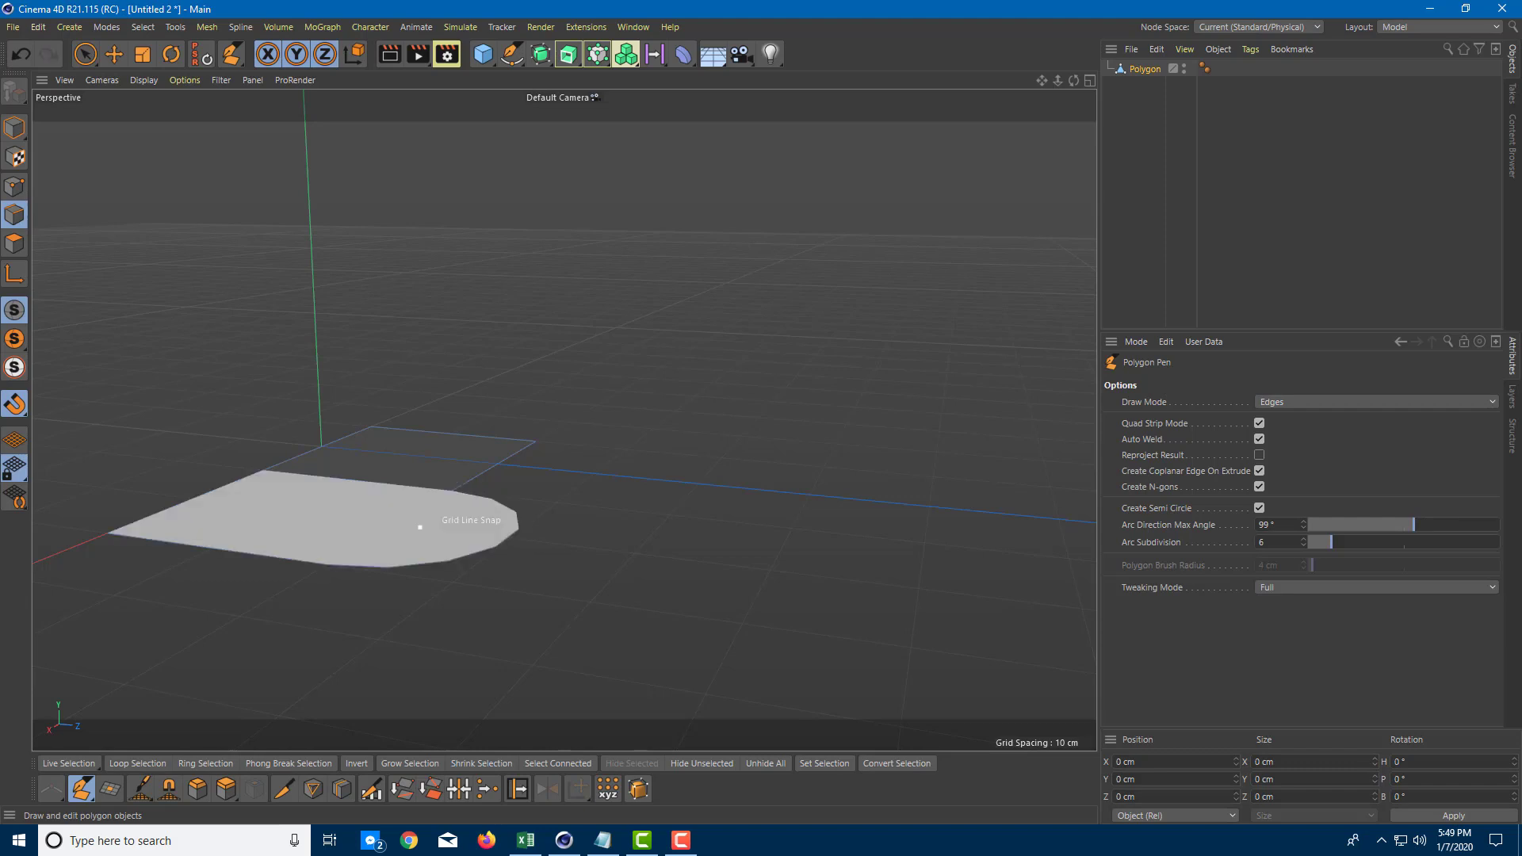
alt+drag(492, 476, 579, 588)
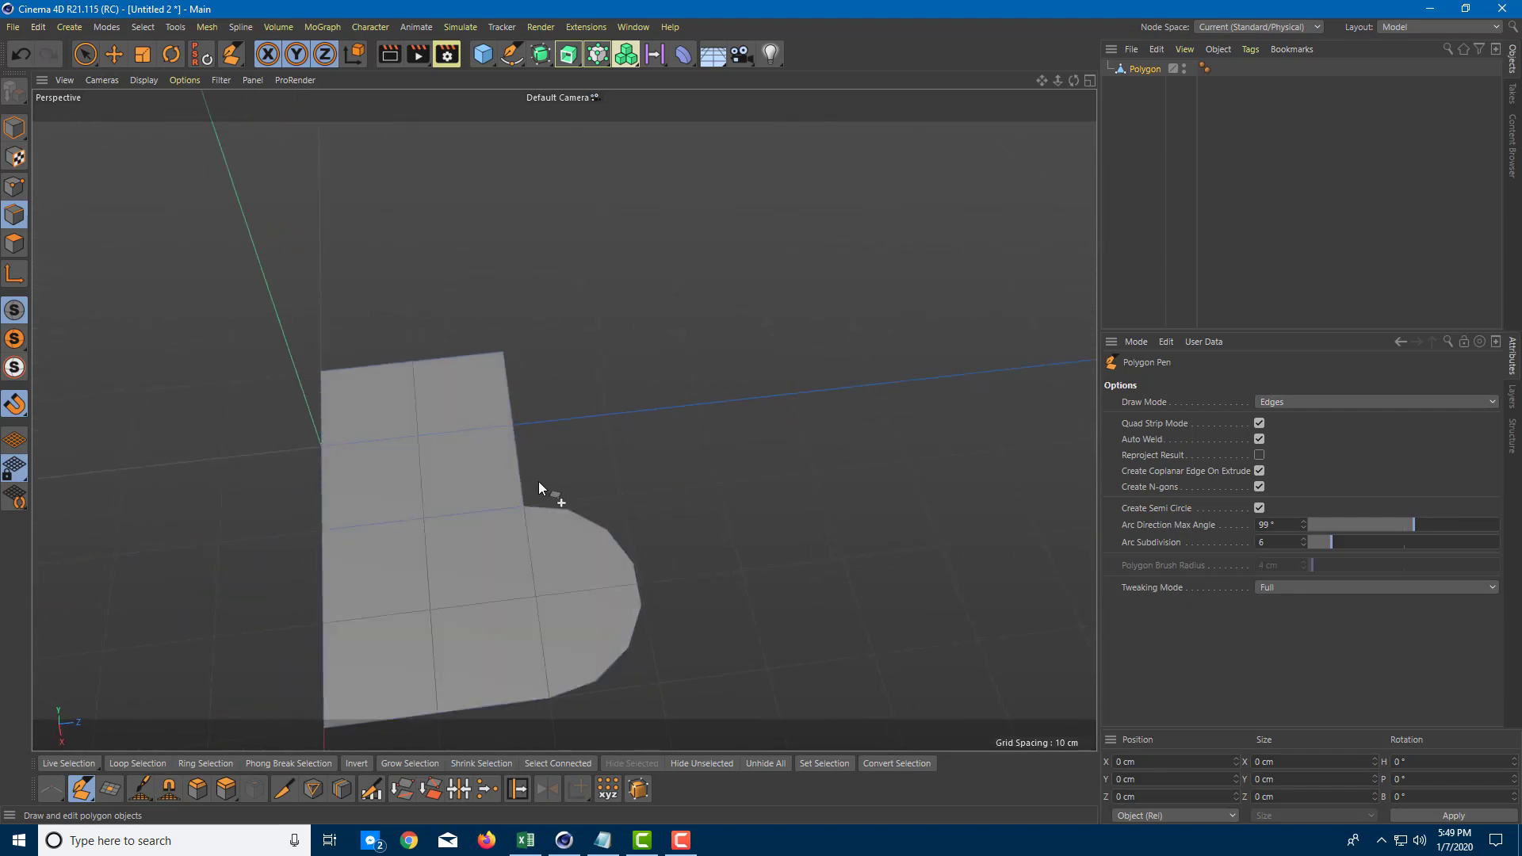
alt+drag(573, 444, 452, 460)
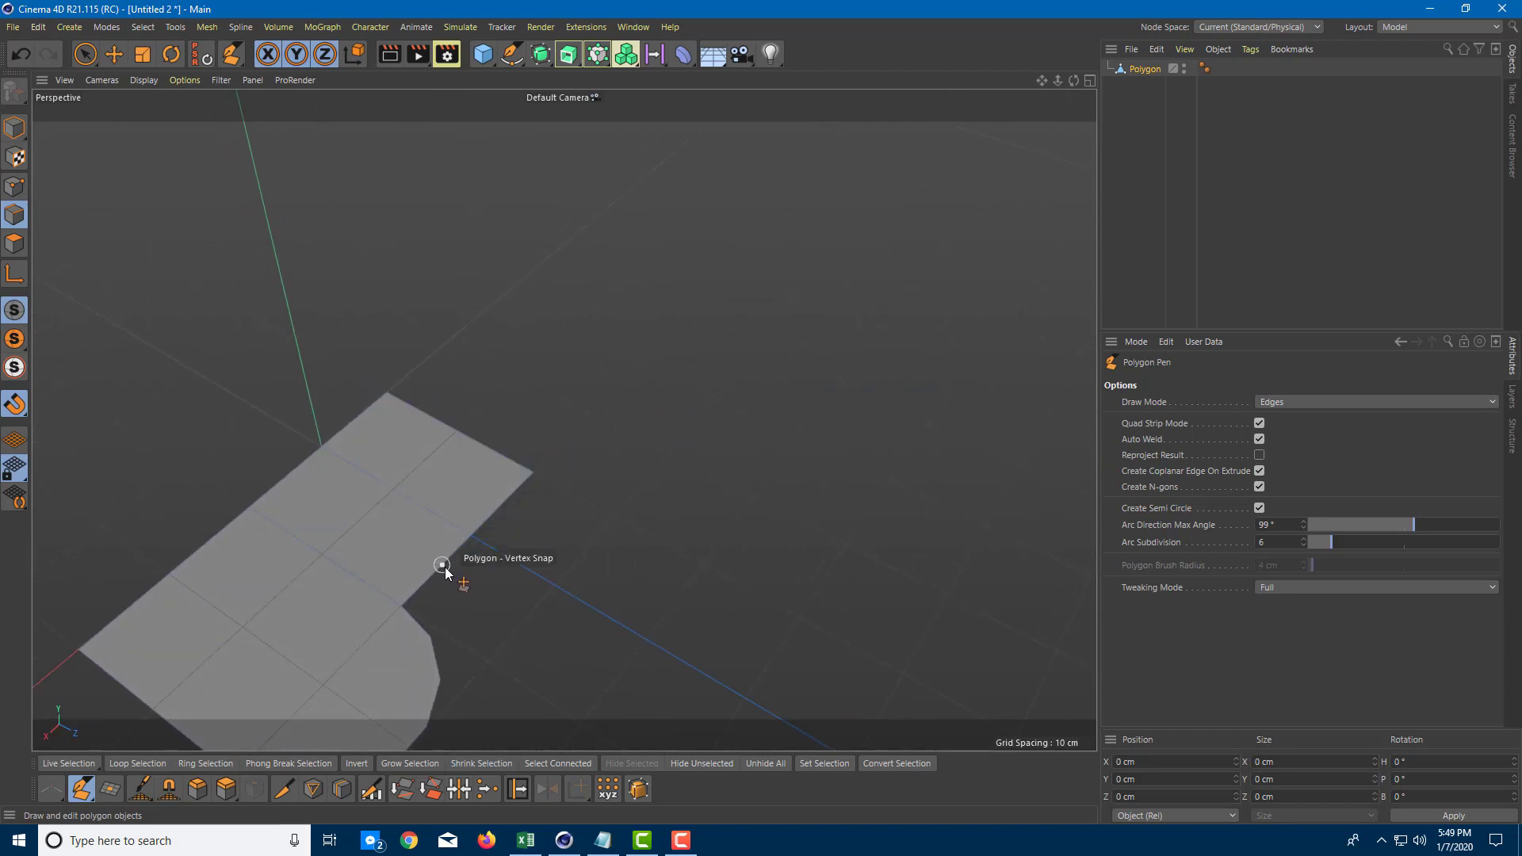
Preview semicircular arcs on the first square's edges and inspect the rounded shape from several angles
alt+drag(543, 531, 520, 469)
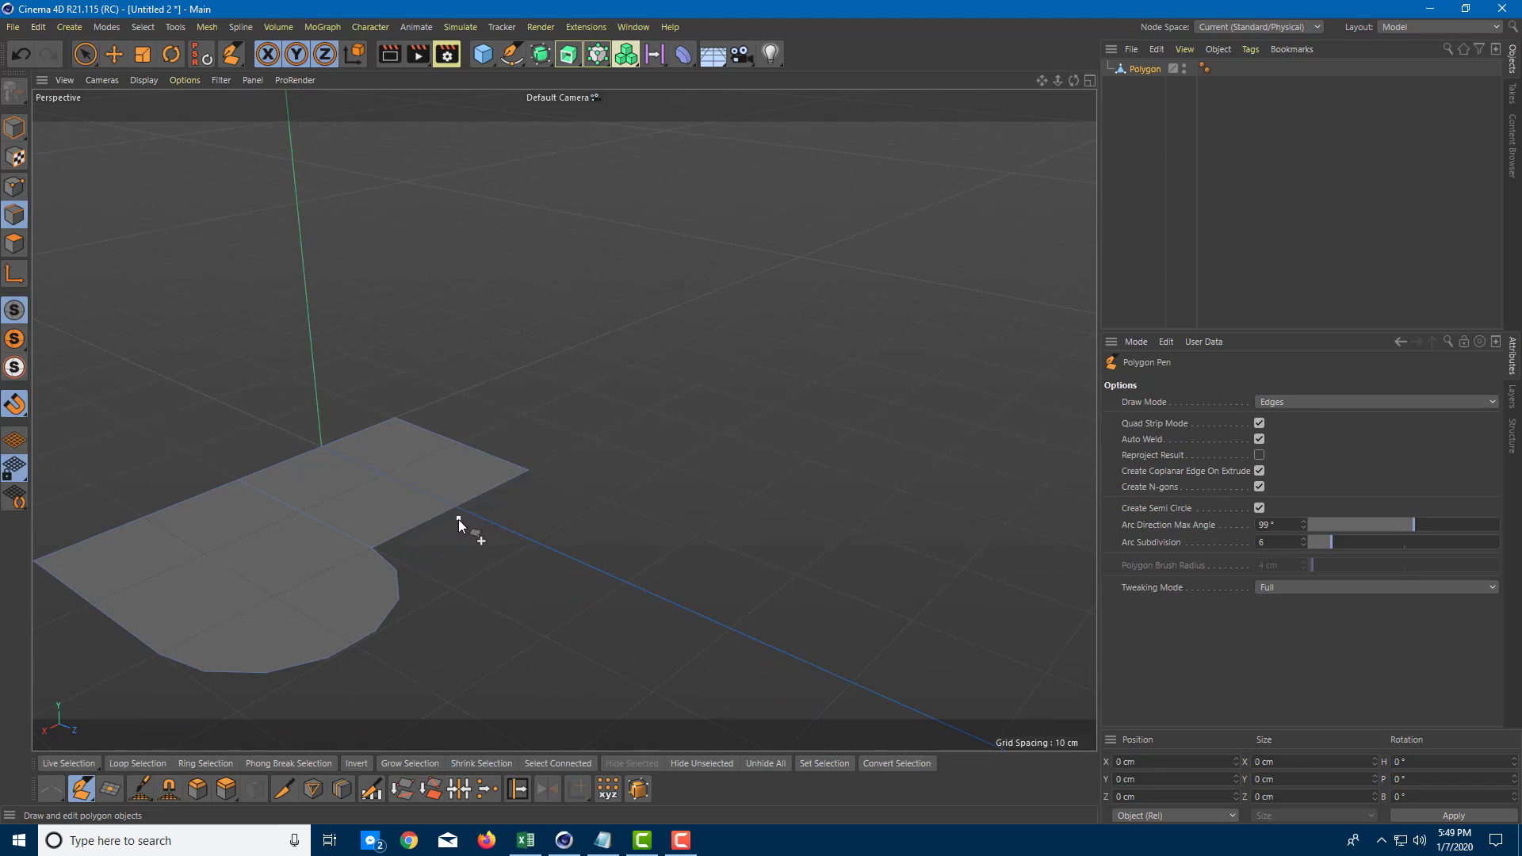
scroll(458, 520, up, 6)
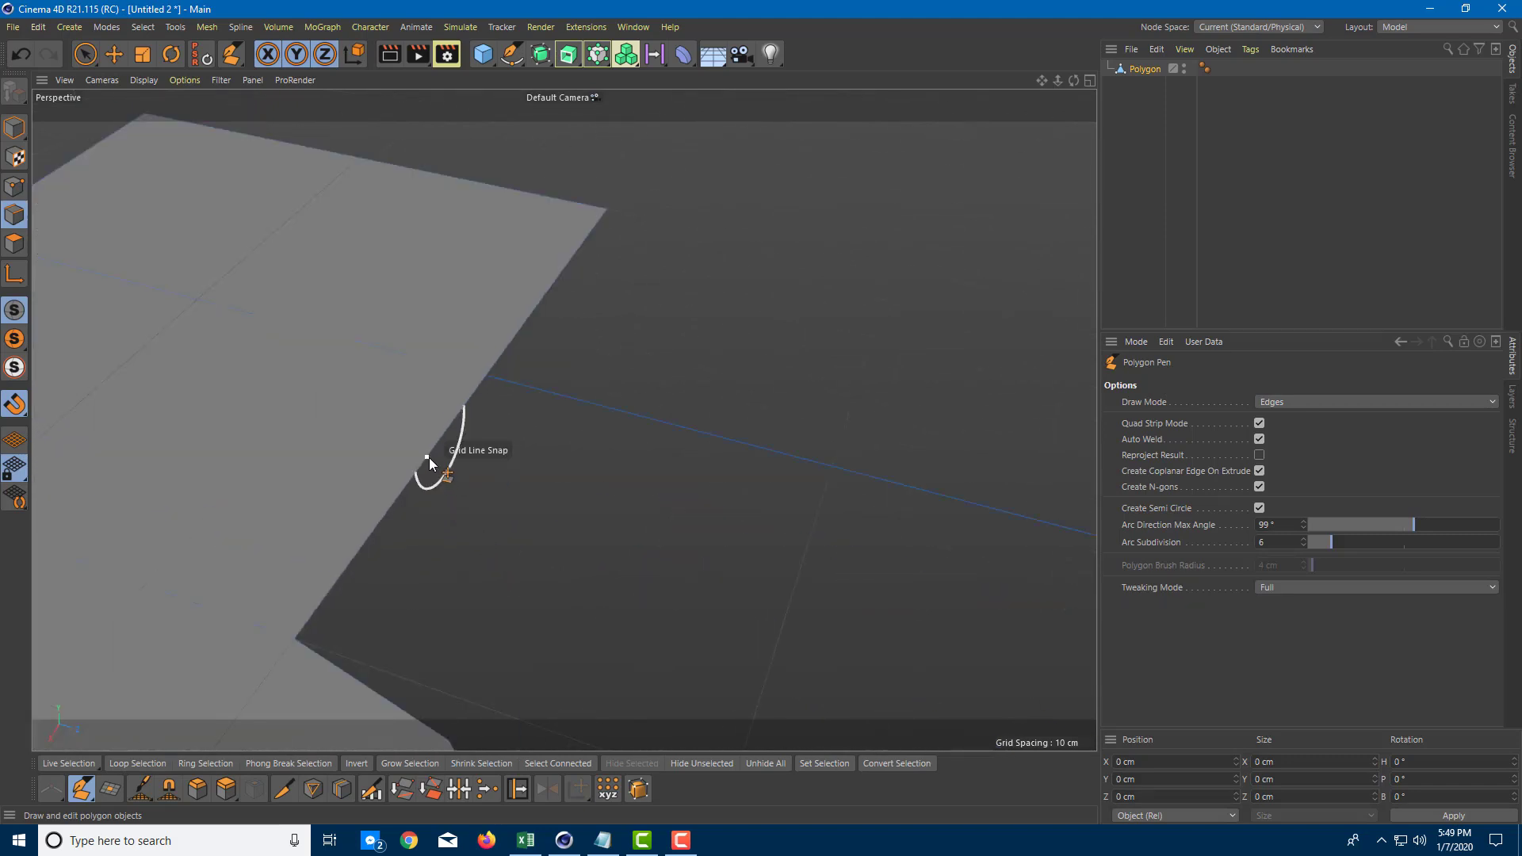
scroll(430, 458, down, 5)
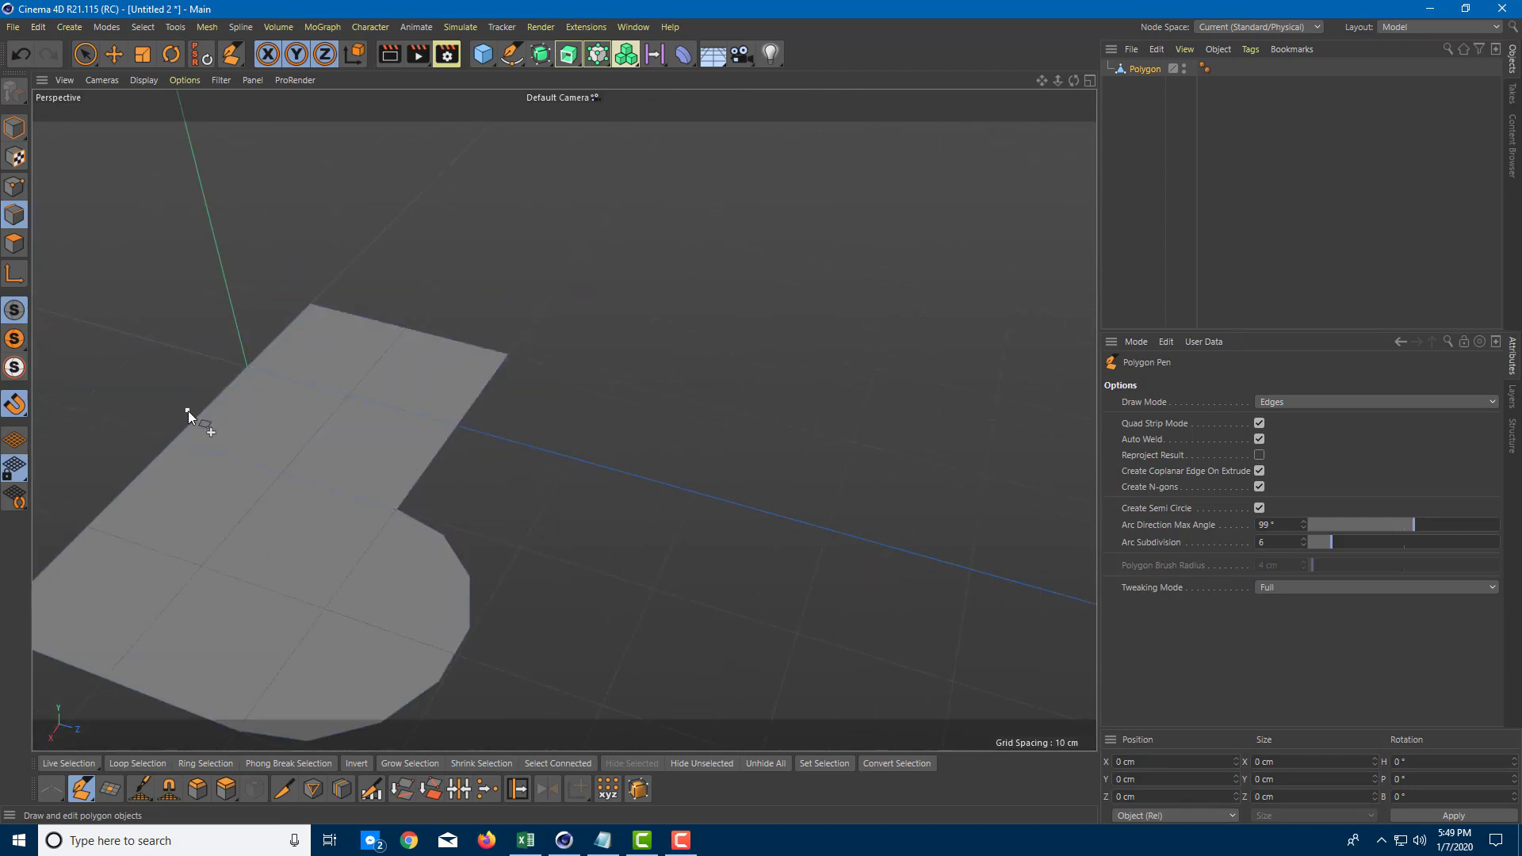
key(ctrl+shift)
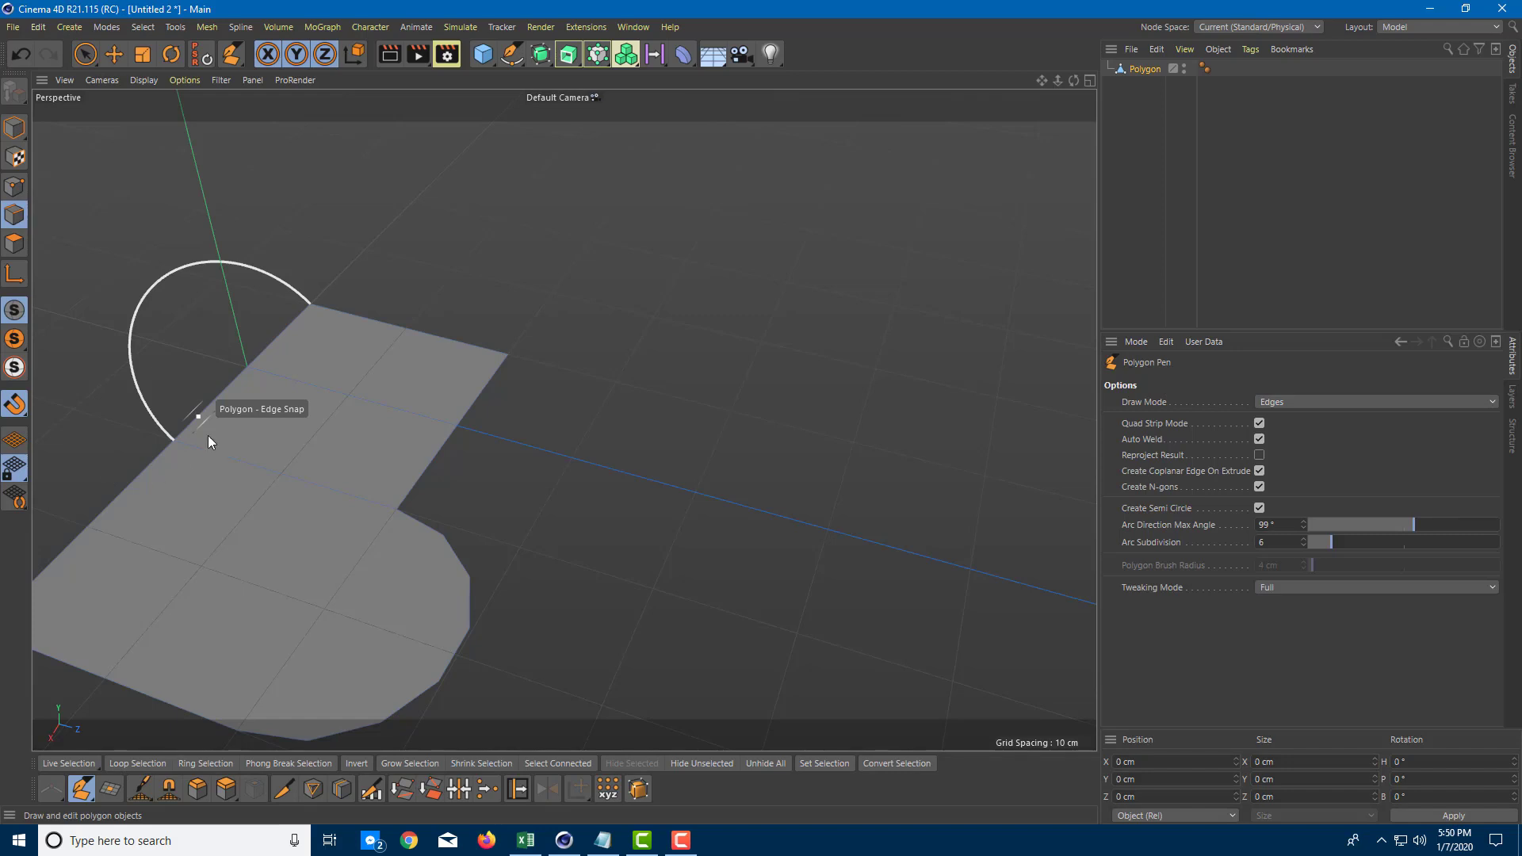
scroll(310, 426, down, 3)
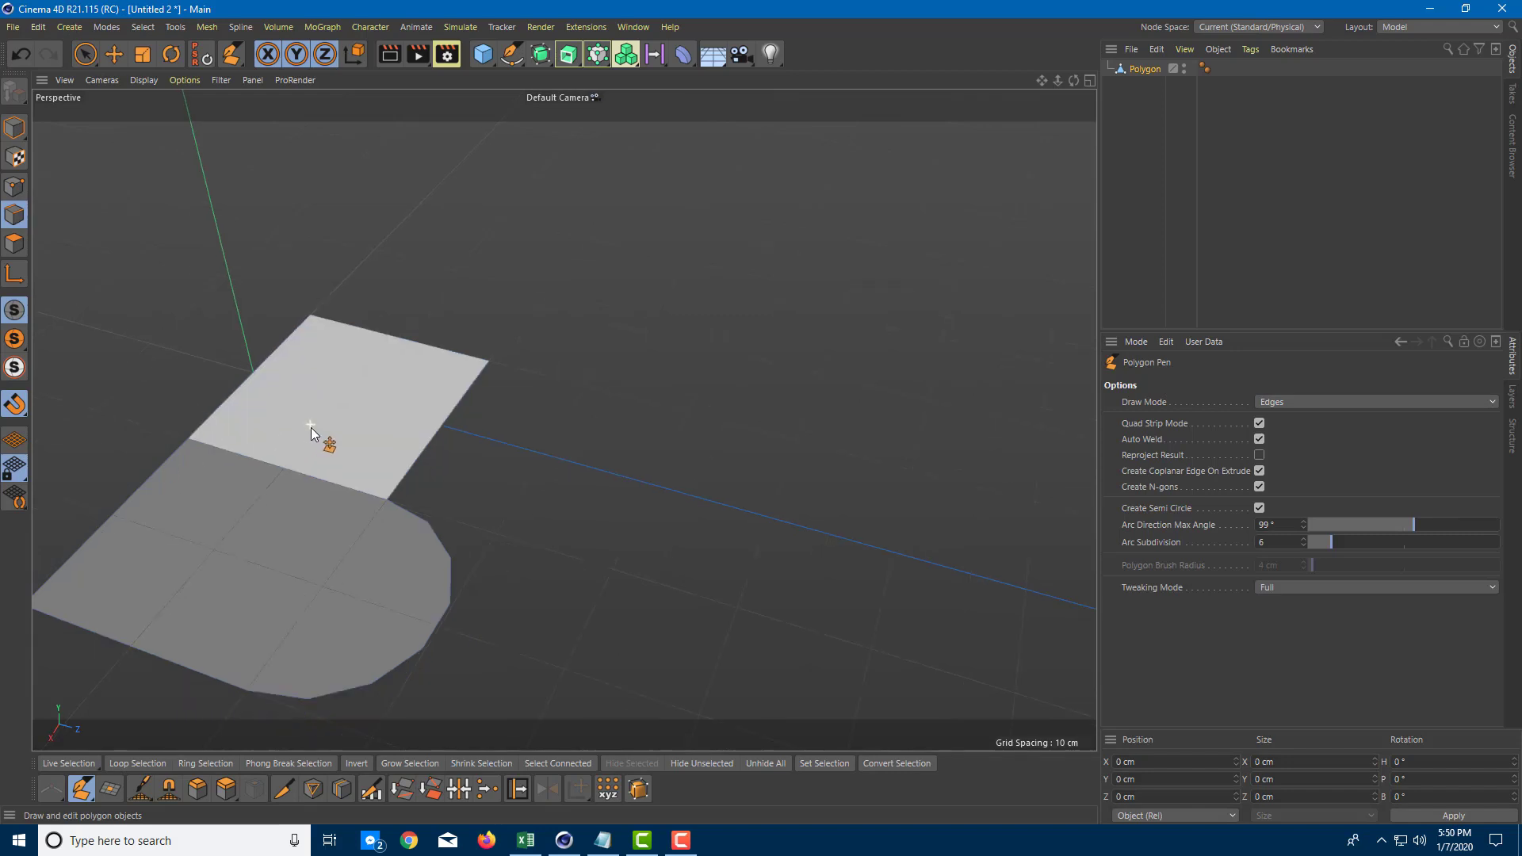
alt+middle_drag(448, 465, 550, 481)
alt+drag(552, 487, 485, 526)
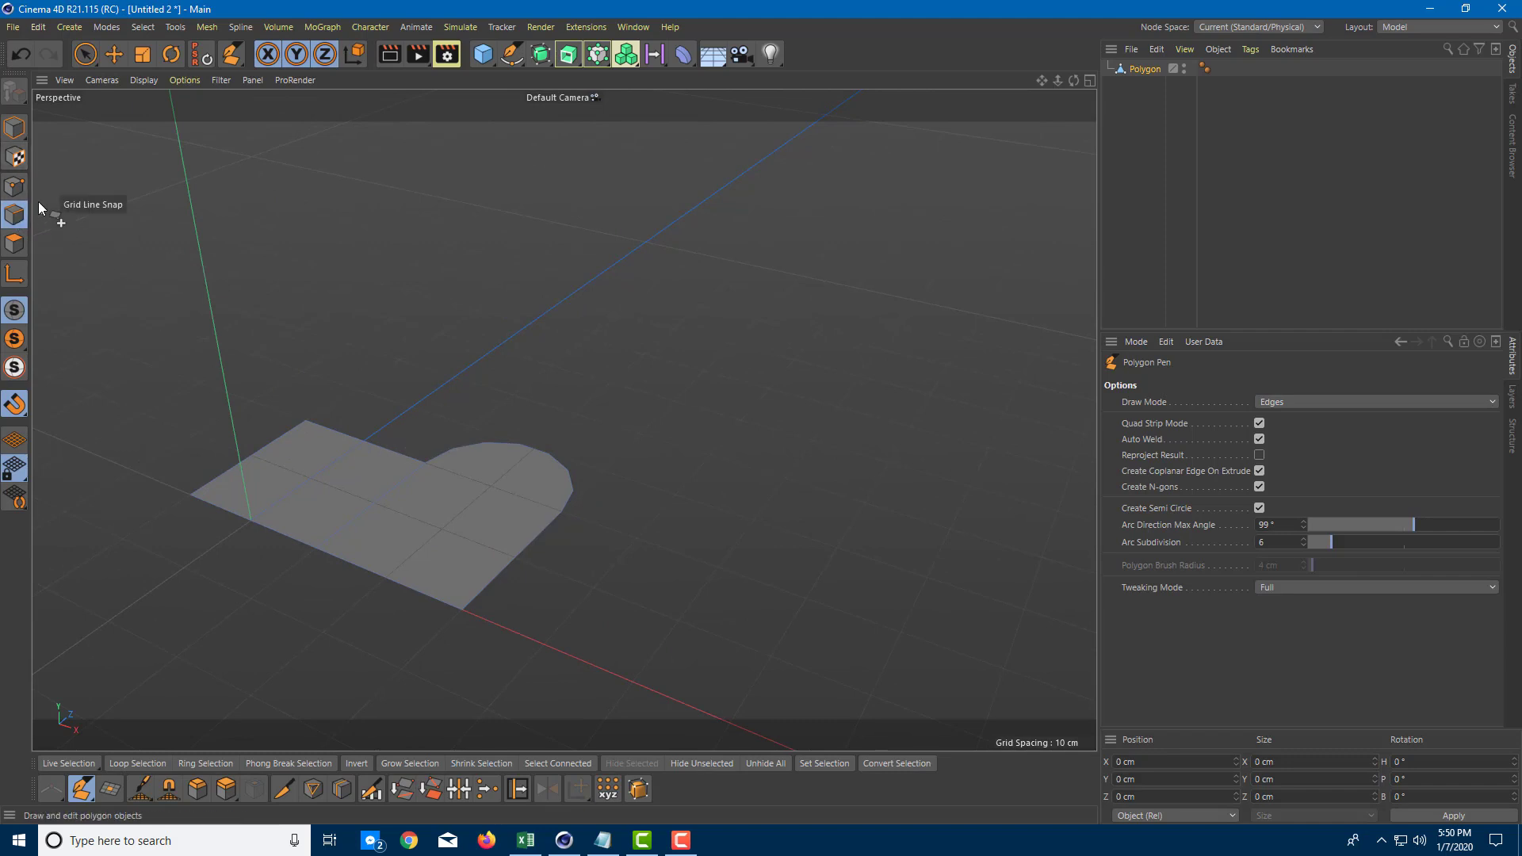
Select both flat polygons in polygon mode, extrude them upward about 10 cm, and clear the selection
click(85, 54)
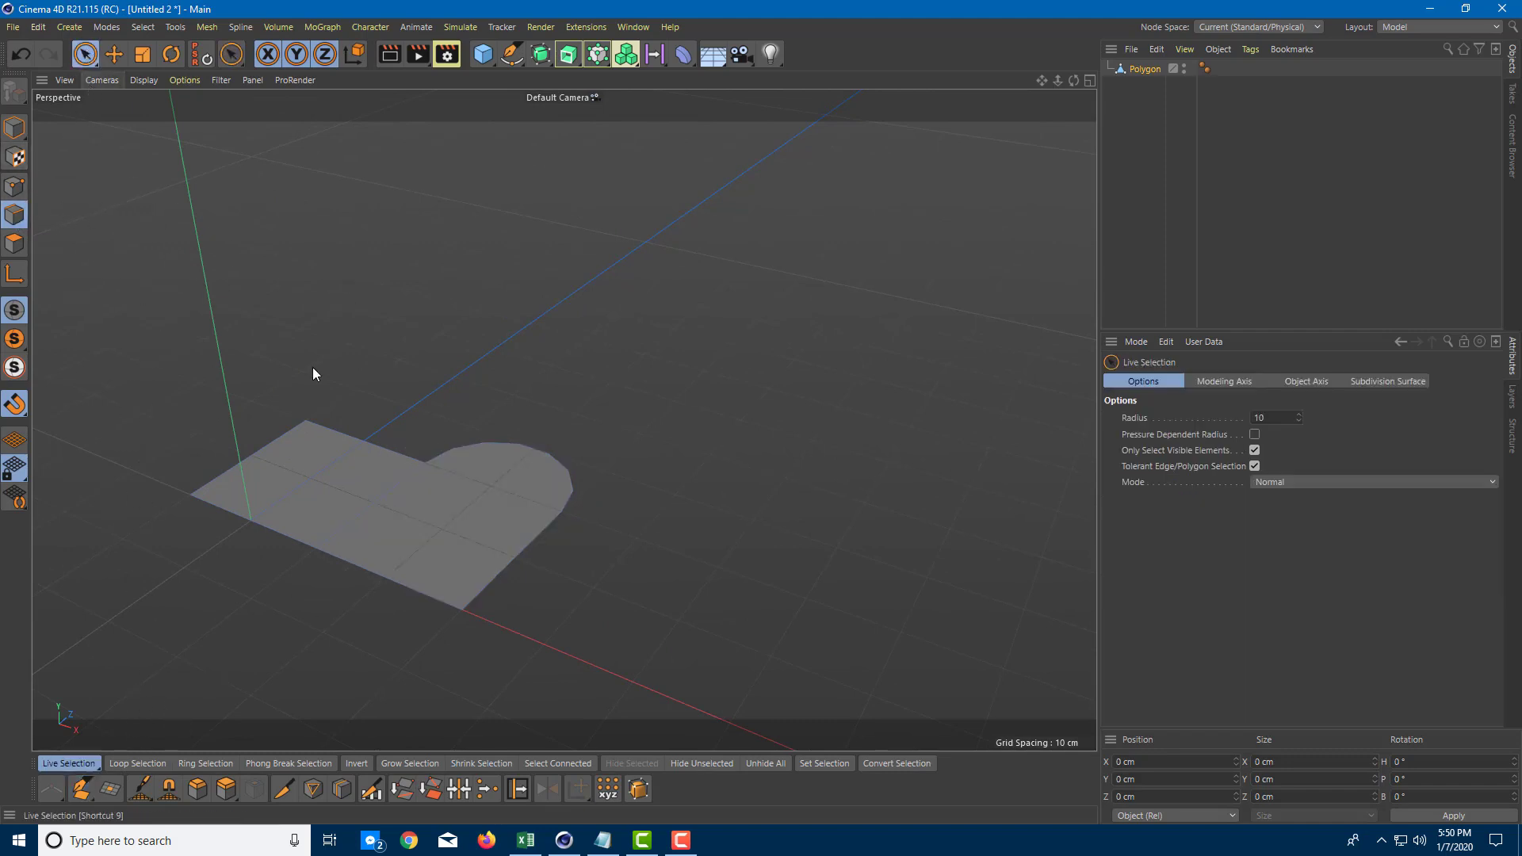
click(14, 243)
drag(420, 518, 313, 463)
key(d)
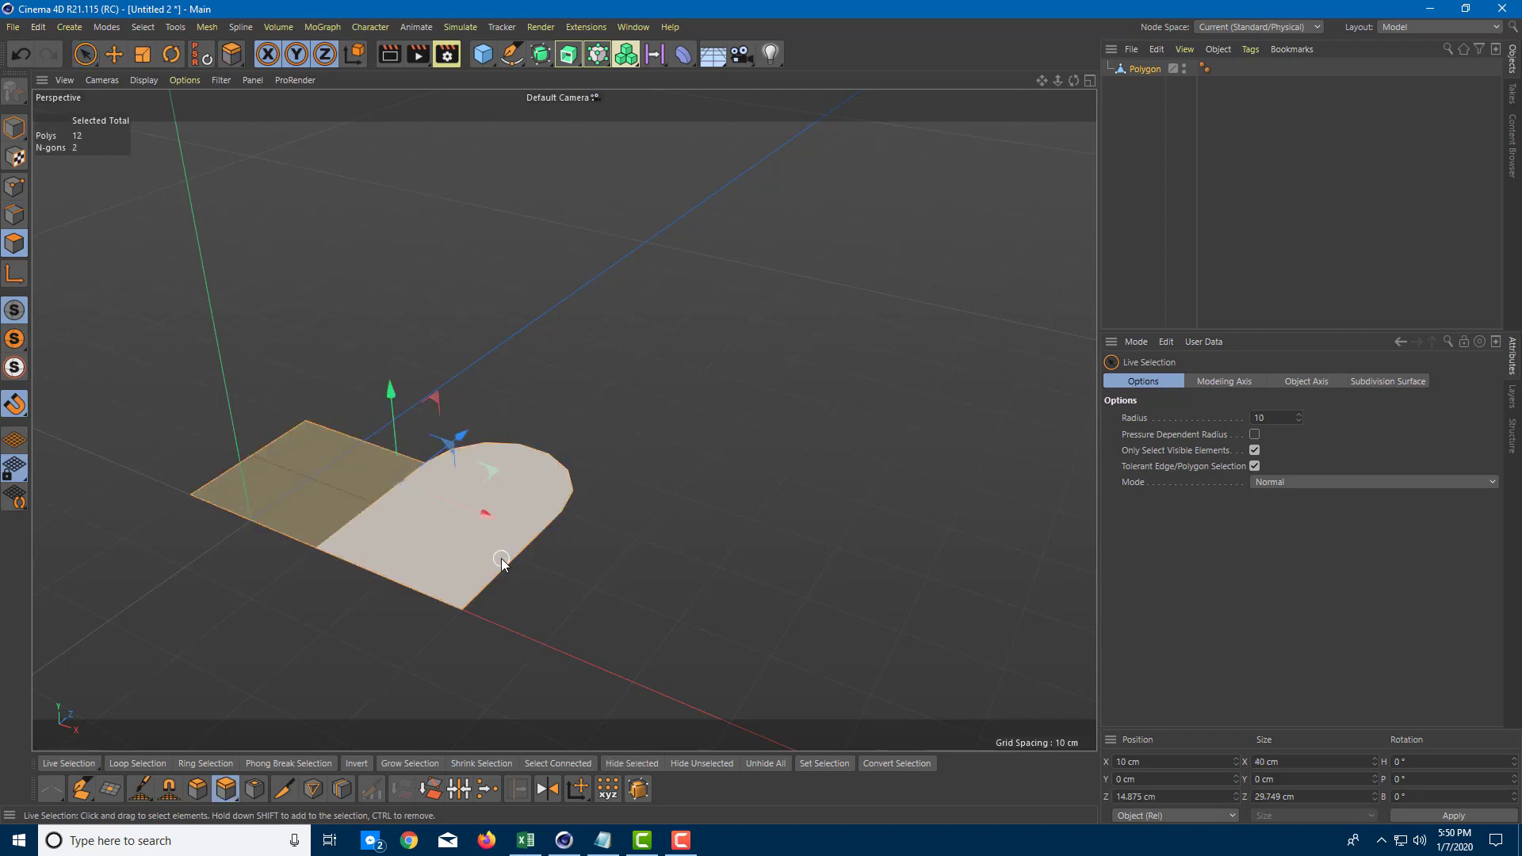
drag(453, 546, 523, 482)
scroll(594, 465, up, 5)
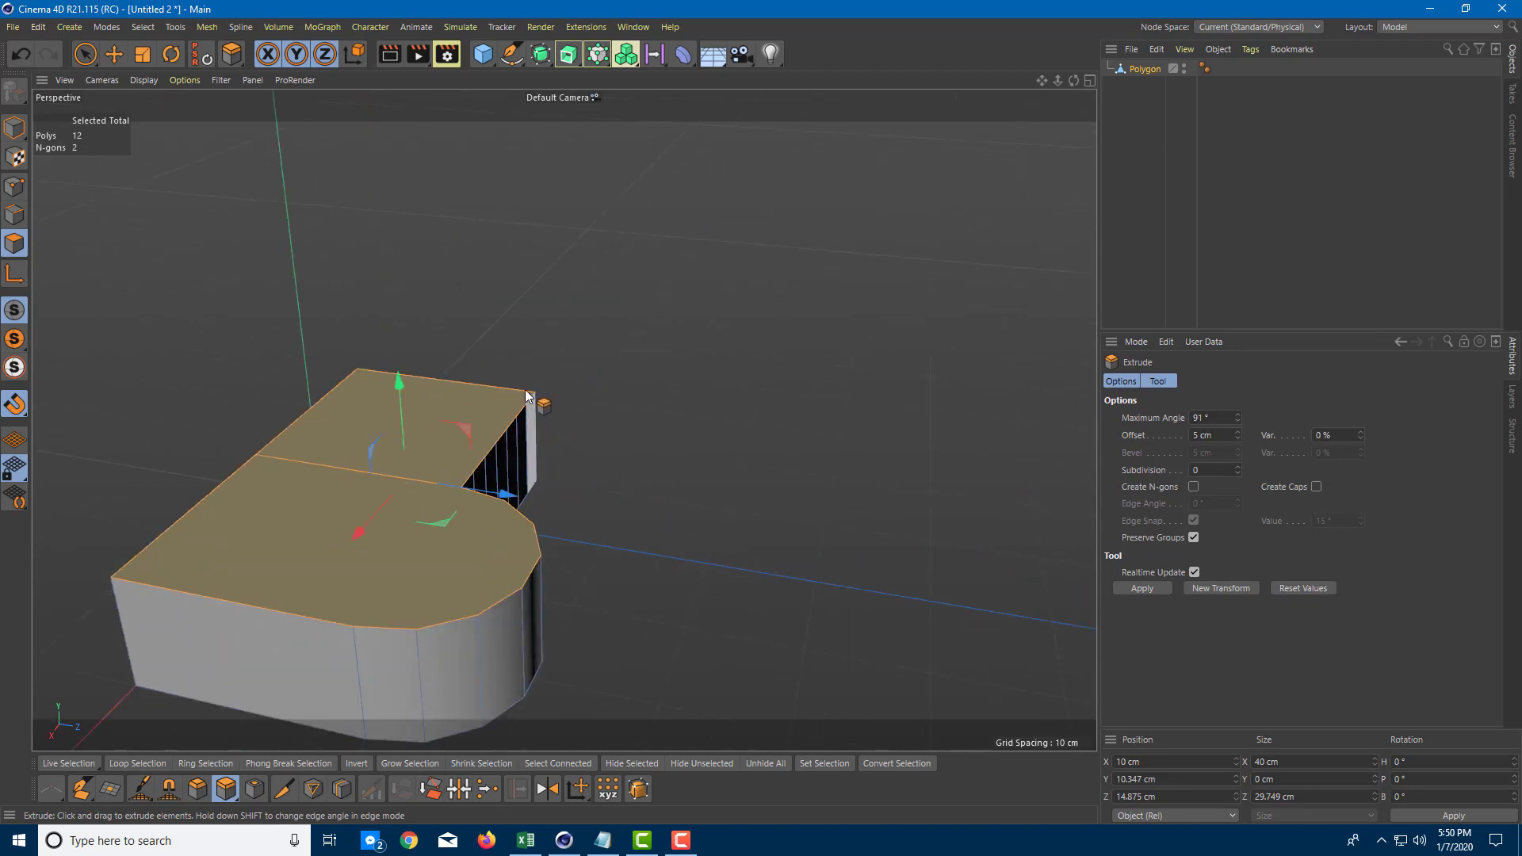
click(85, 54)
click(593, 394)
alt+drag(649, 400, 649, 502)
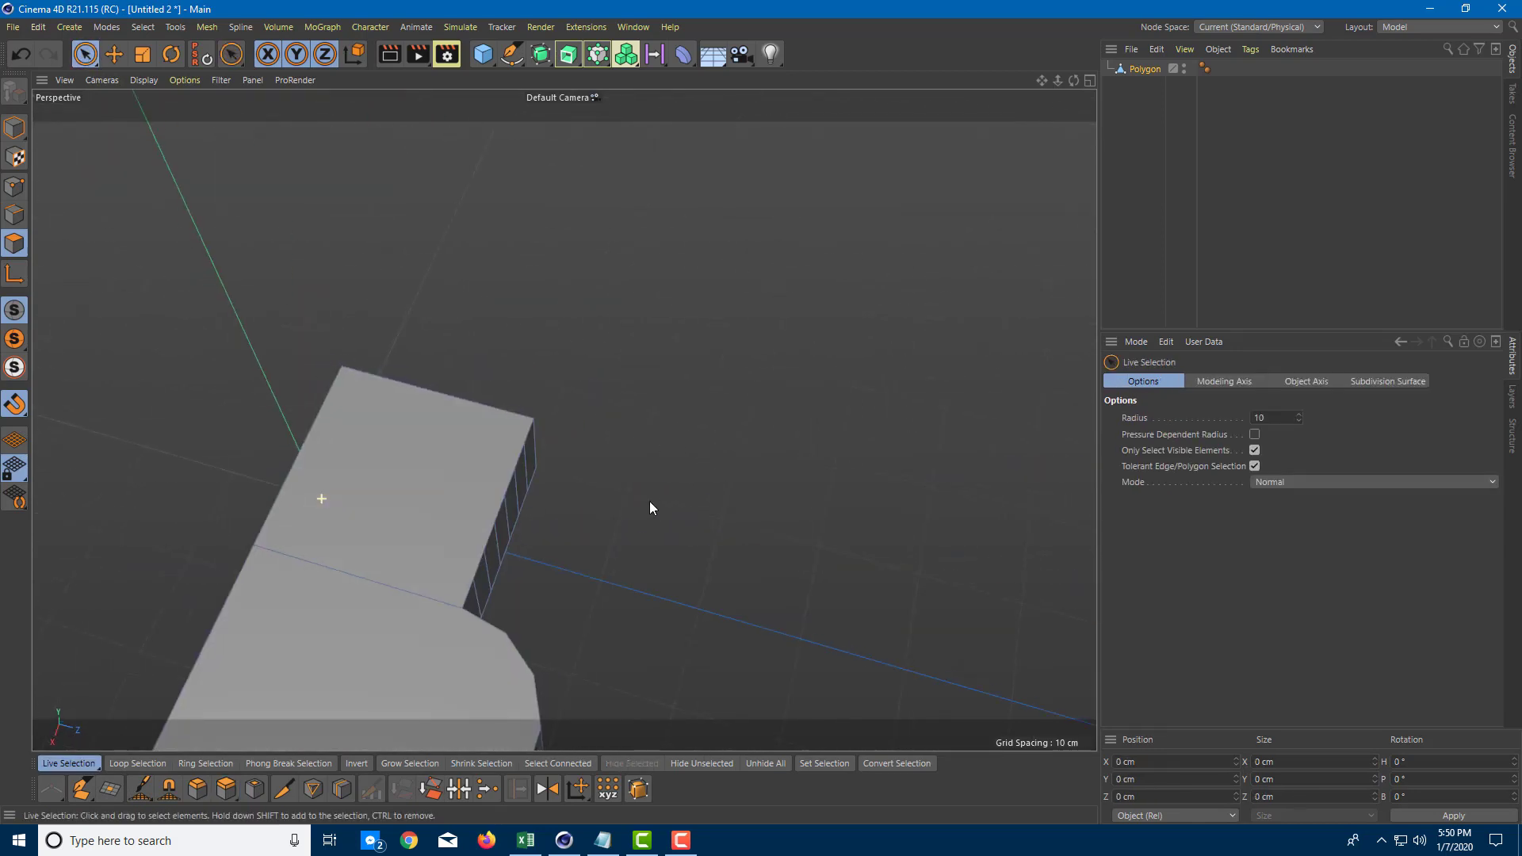
scroll(688, 466, down, 4)
alt+middle_drag(726, 446, 591, 422)
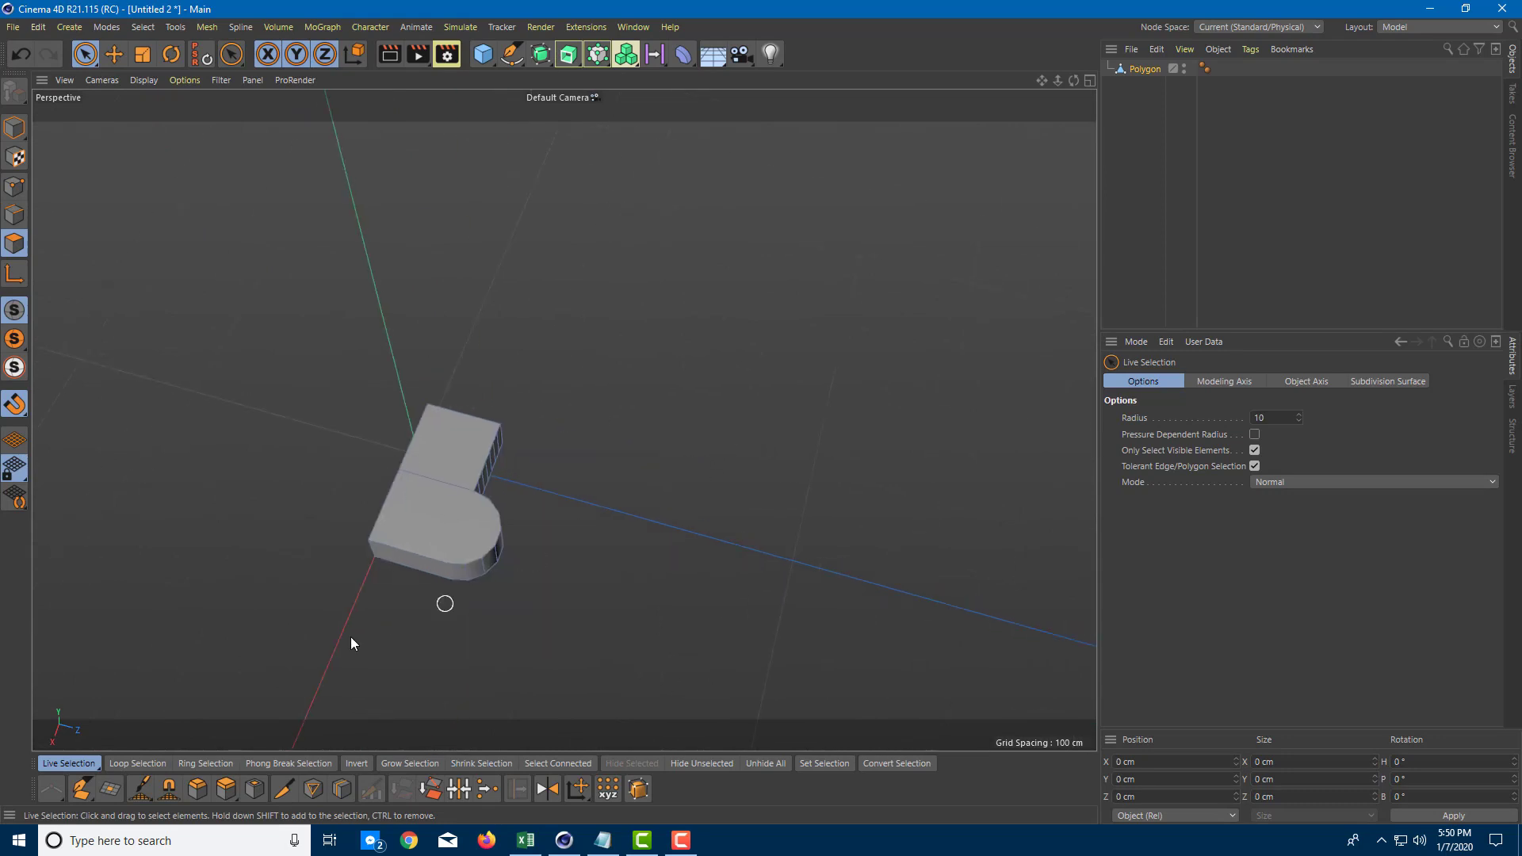
Set the Polygon Pen's draw mode to Polygons and paint a long curved strip with a 4 cm brush radius beside the extruded shape
click(79, 790)
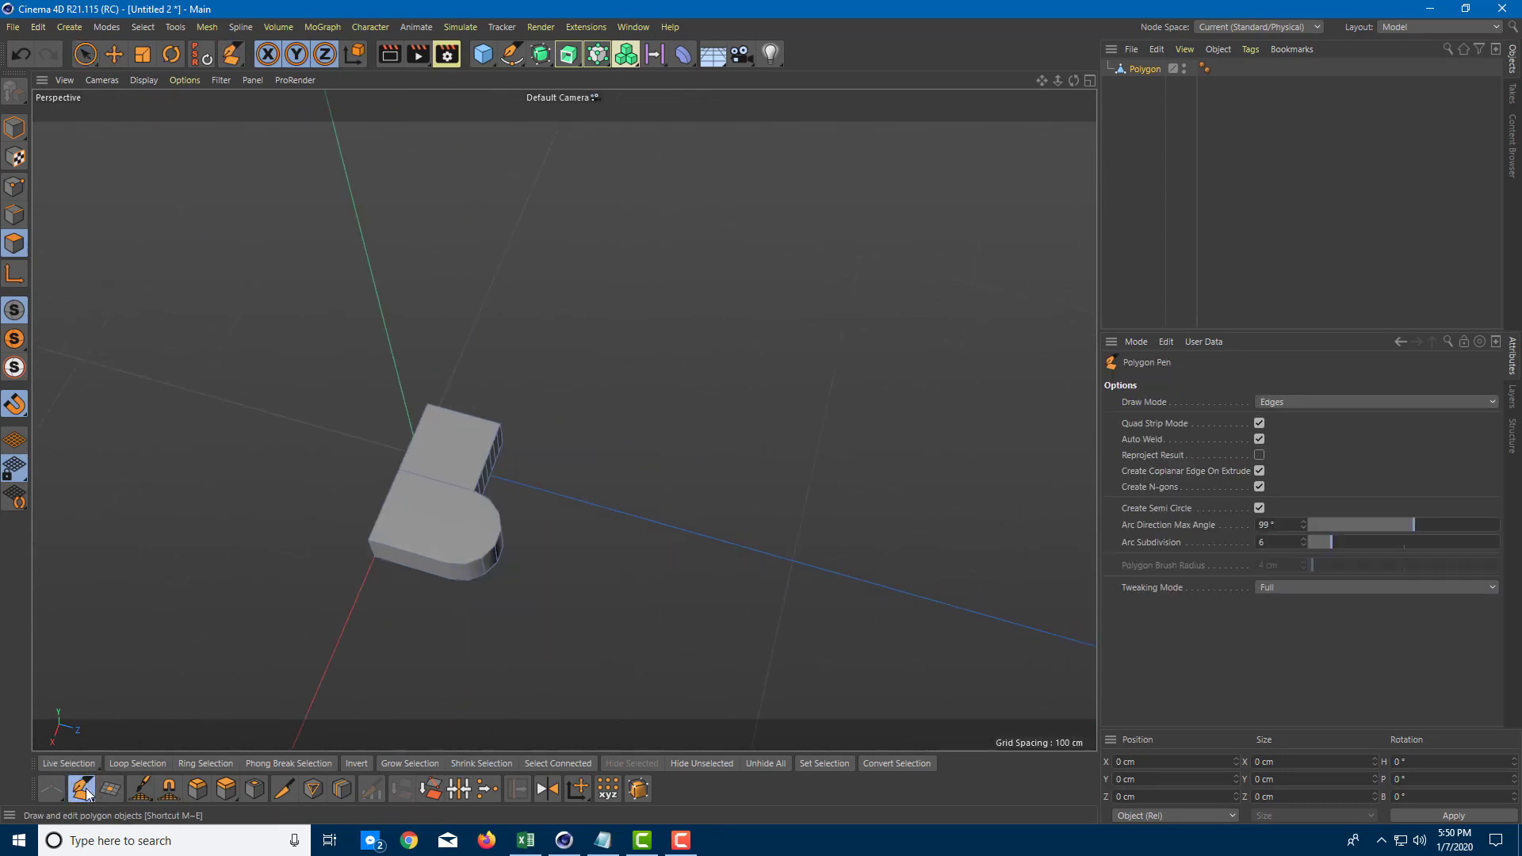
click(1280, 406)
click(1286, 425)
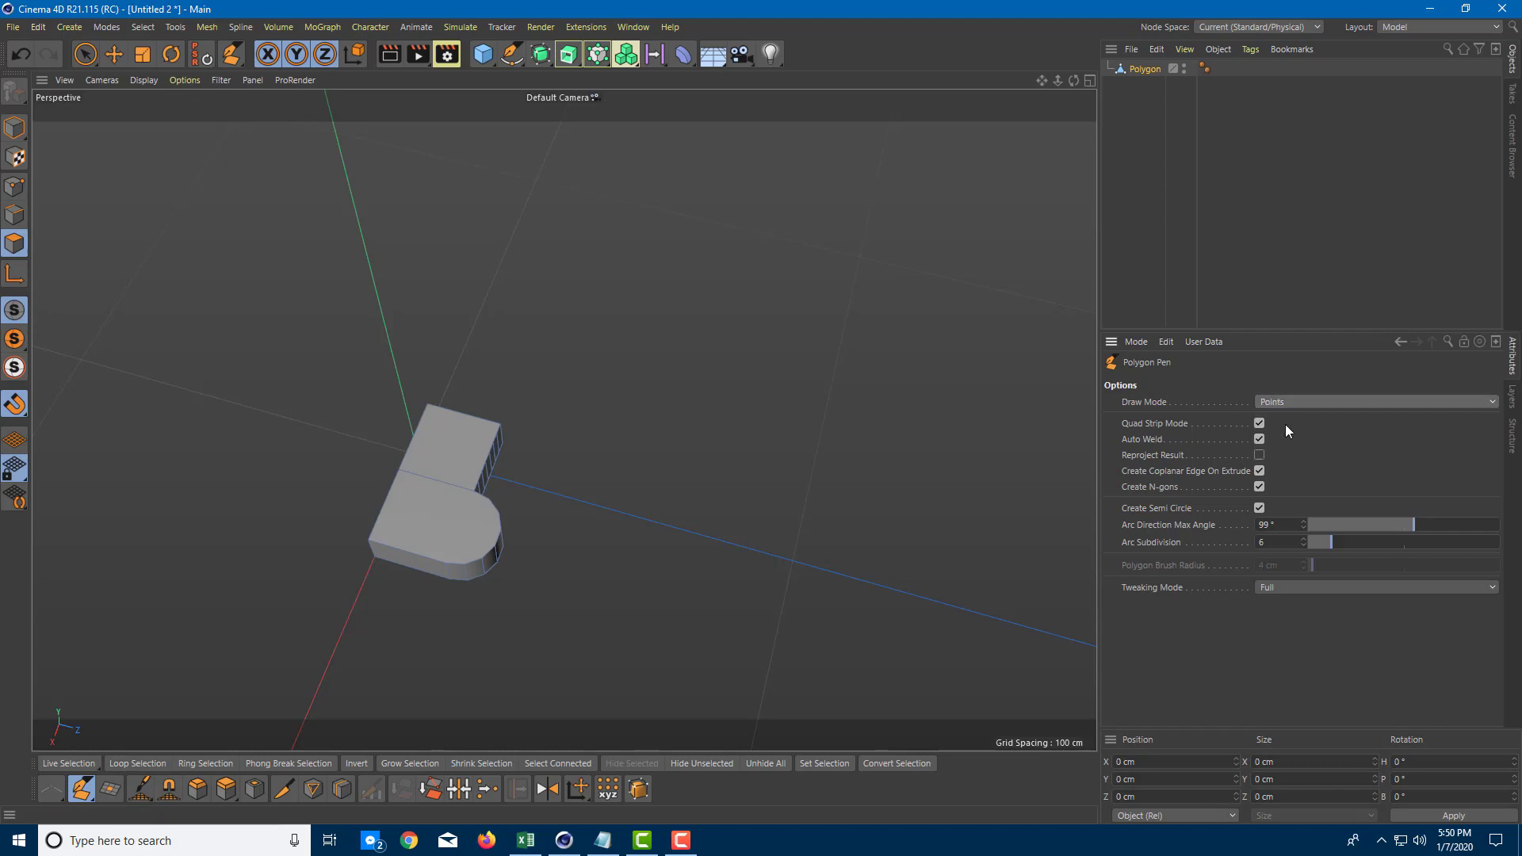
click(1307, 402)
click(1290, 455)
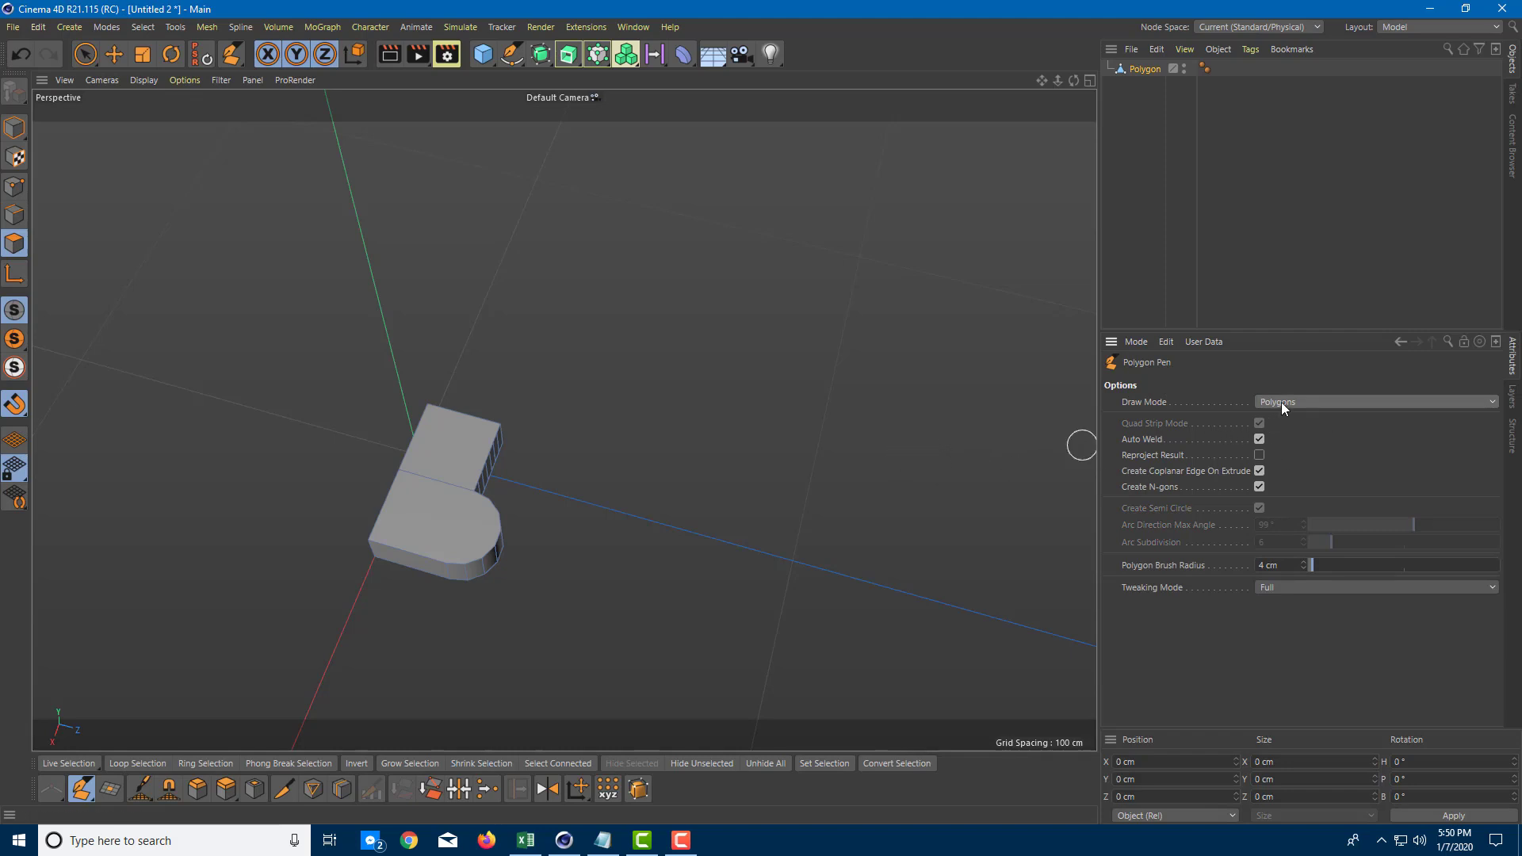
drag(887, 464, 850, 530)
mouse_move(880, 607)
mouse_down()
mouse_move(1015, 530)
mouse_move(992, 341)
mouse_move(756, 297)
mouse_up()
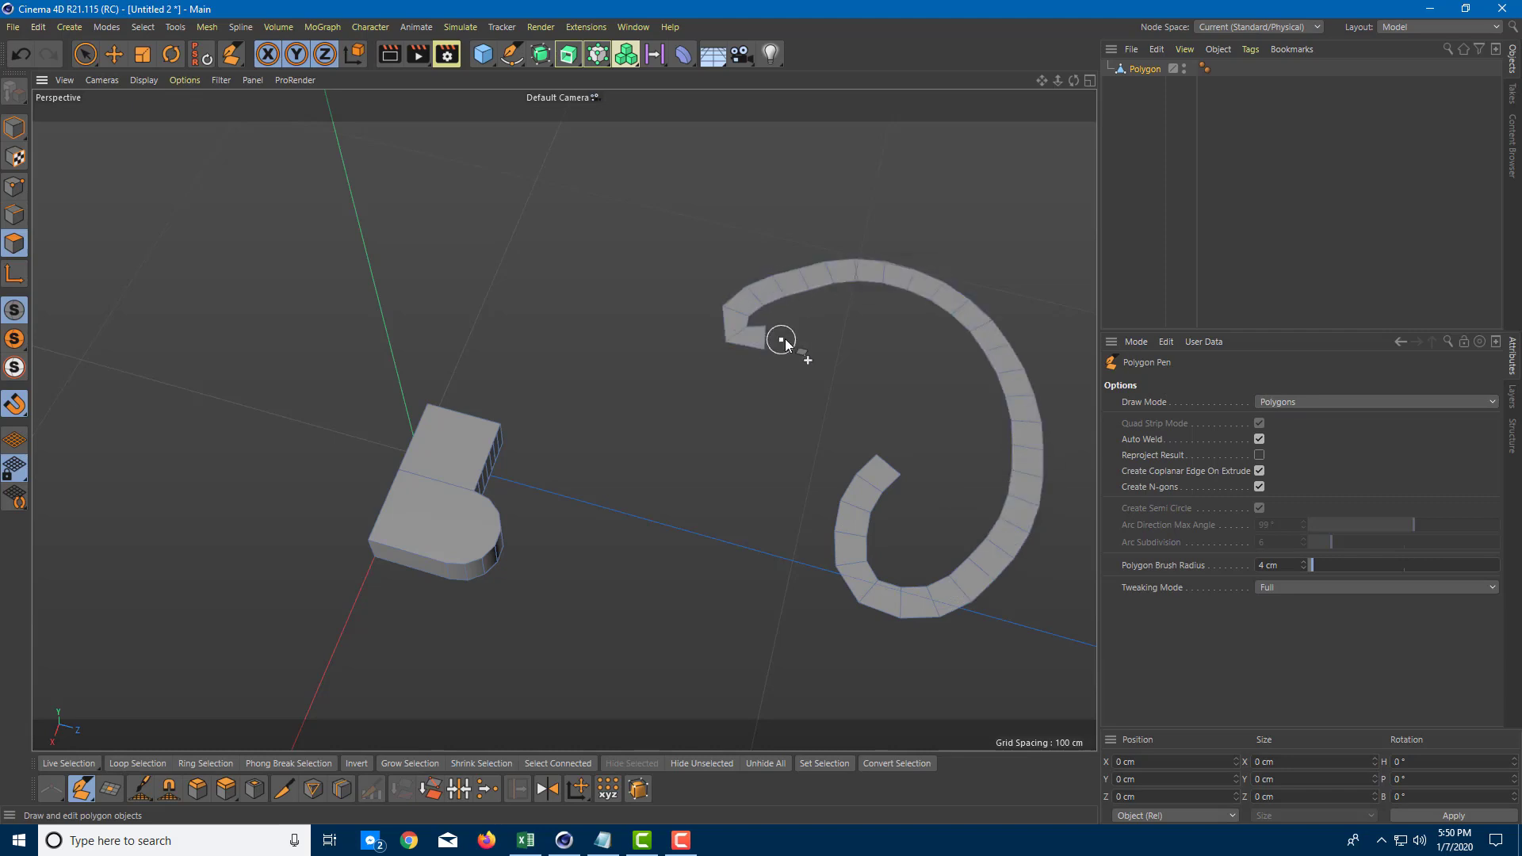
mouse_move(737, 464)
mouse_down()
mouse_move(582, 602)
mouse_move(661, 619)
mouse_up()
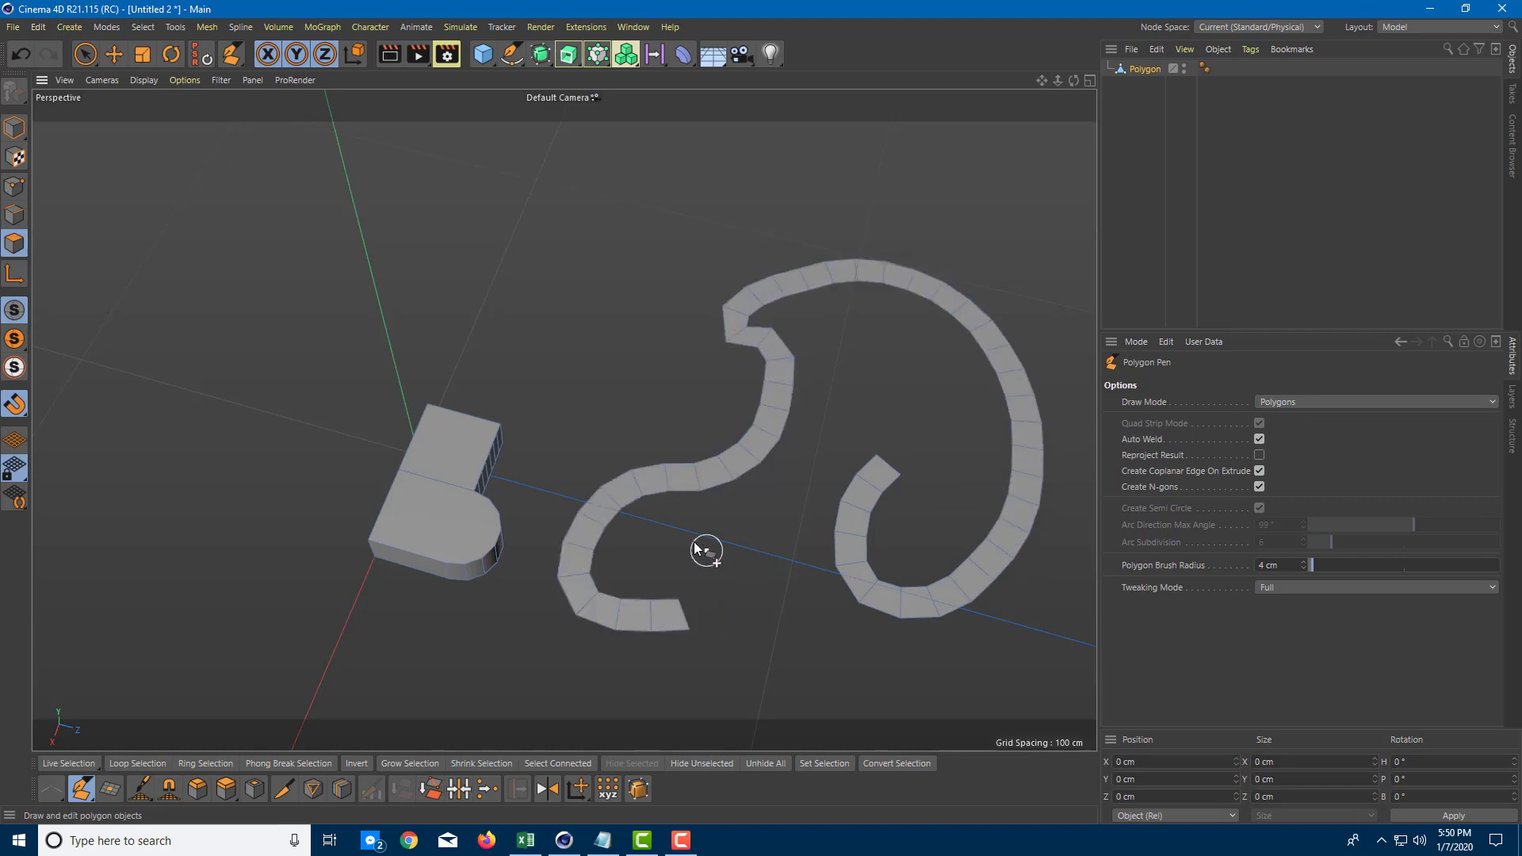
scroll(680, 530, down, 3)
scroll(680, 525, down, 3)
scroll(564, 497, up, 5)
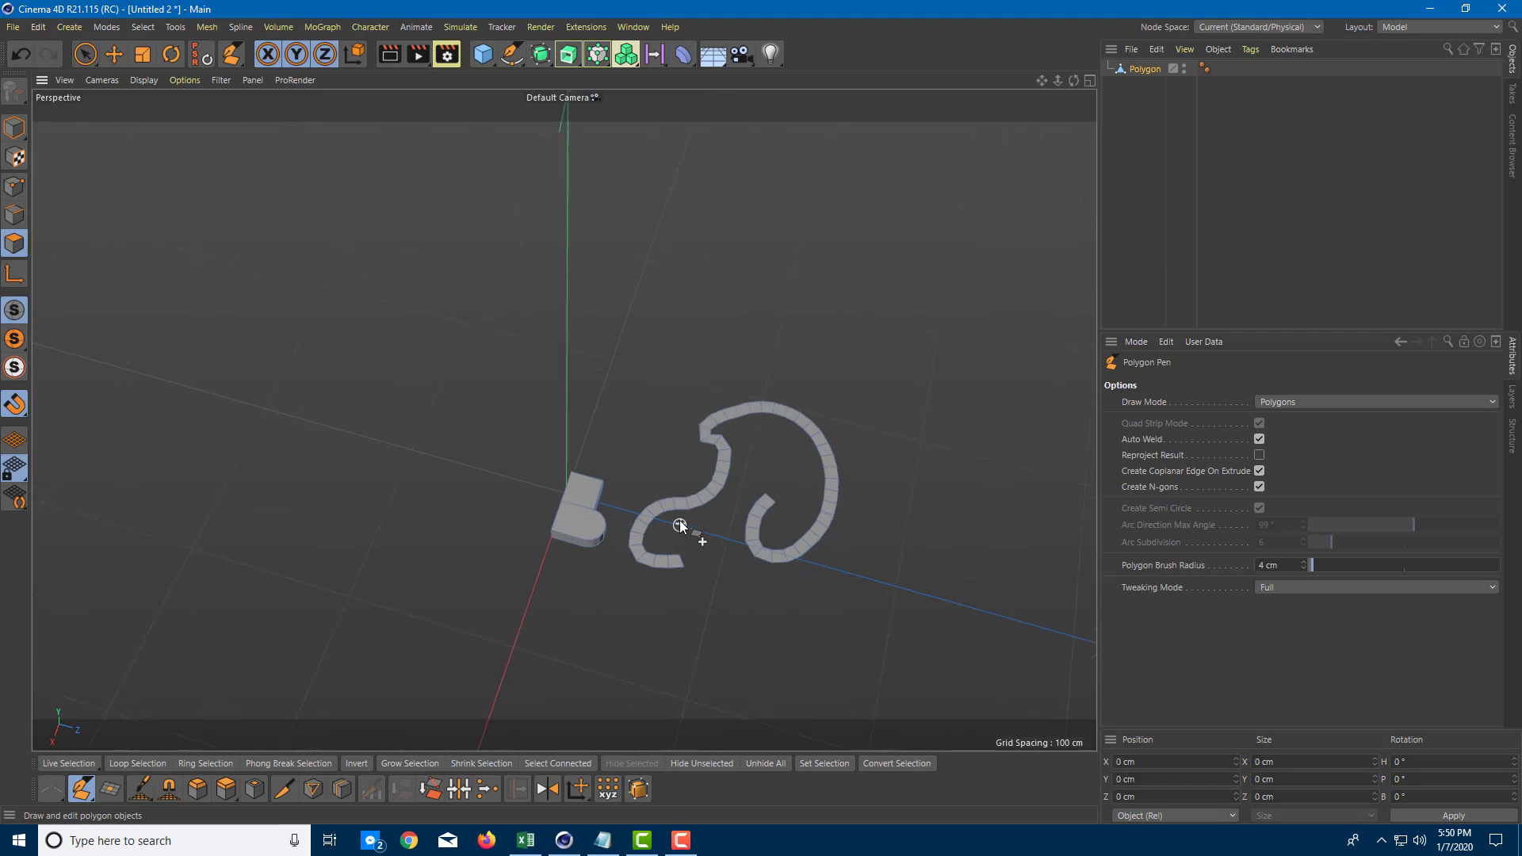
Delete the polygon object and paint a new winding strip that loops around itself and ends in an S curve, using a 4 cm brush radius
click(1147, 67)
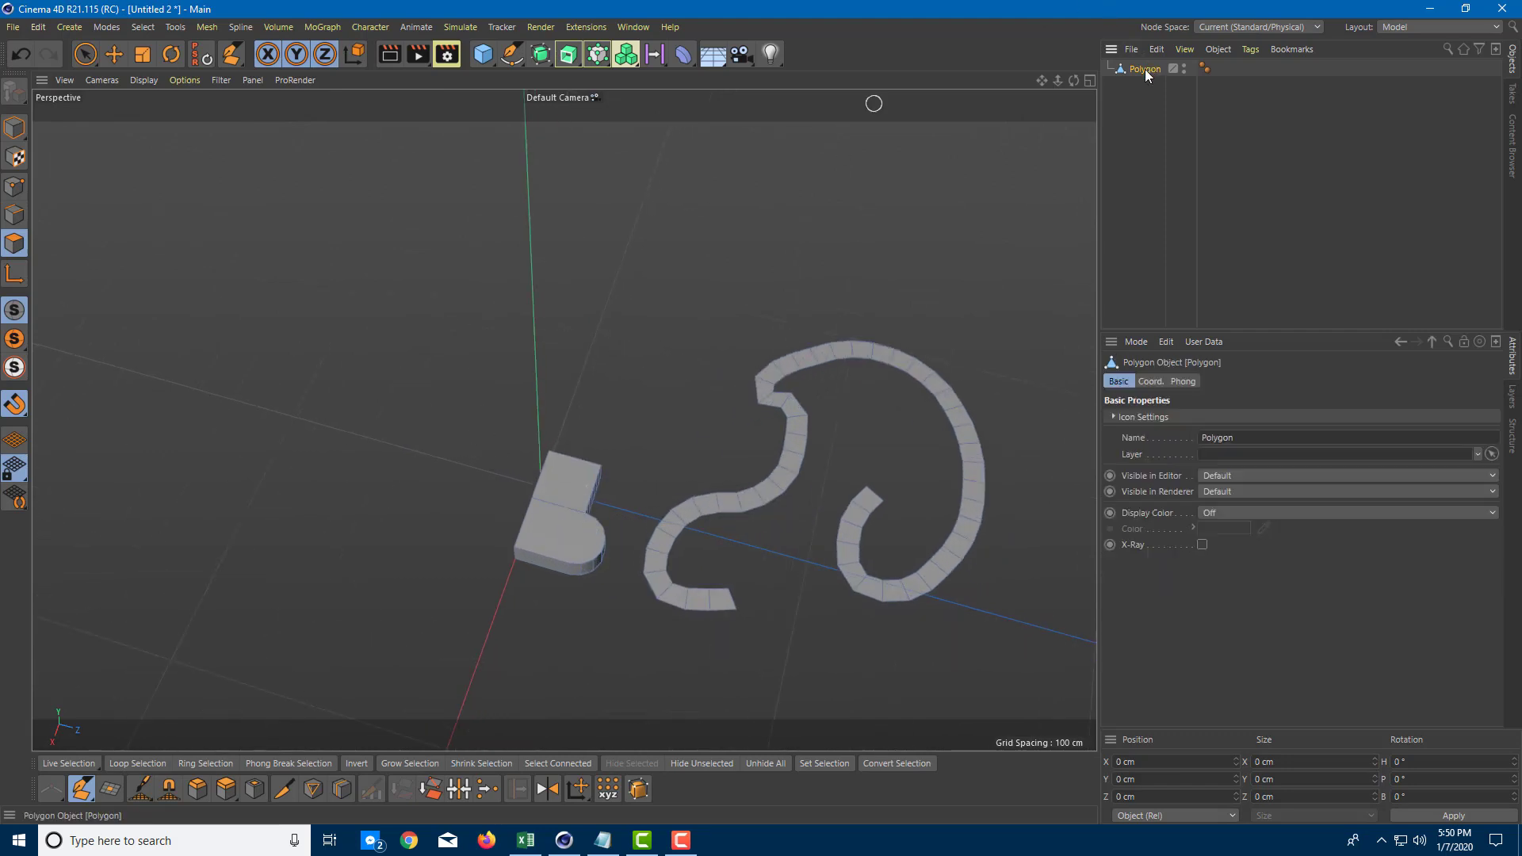
key(Delete)
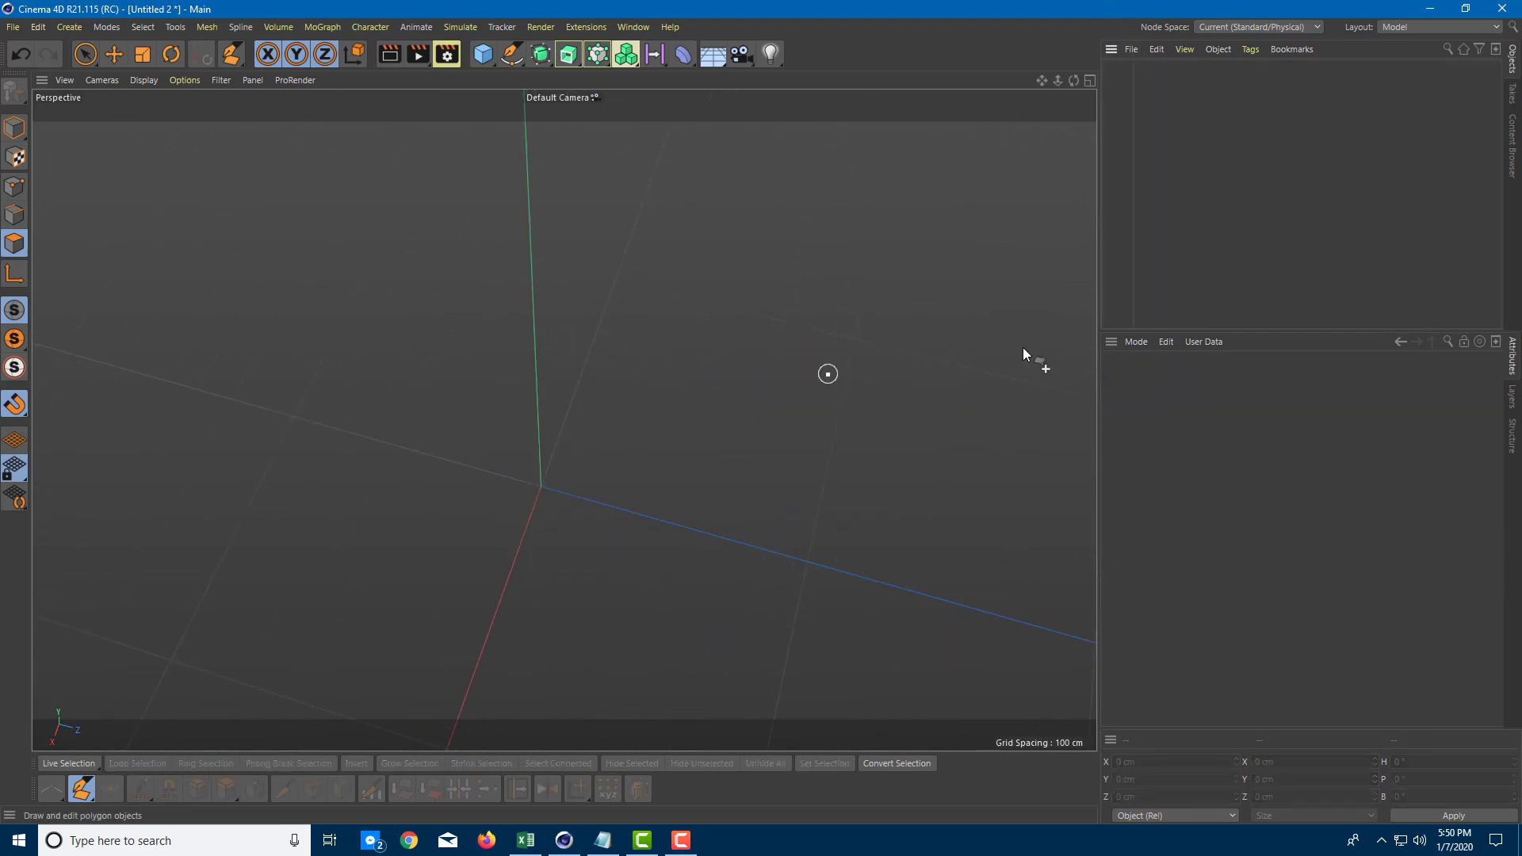
click(83, 793)
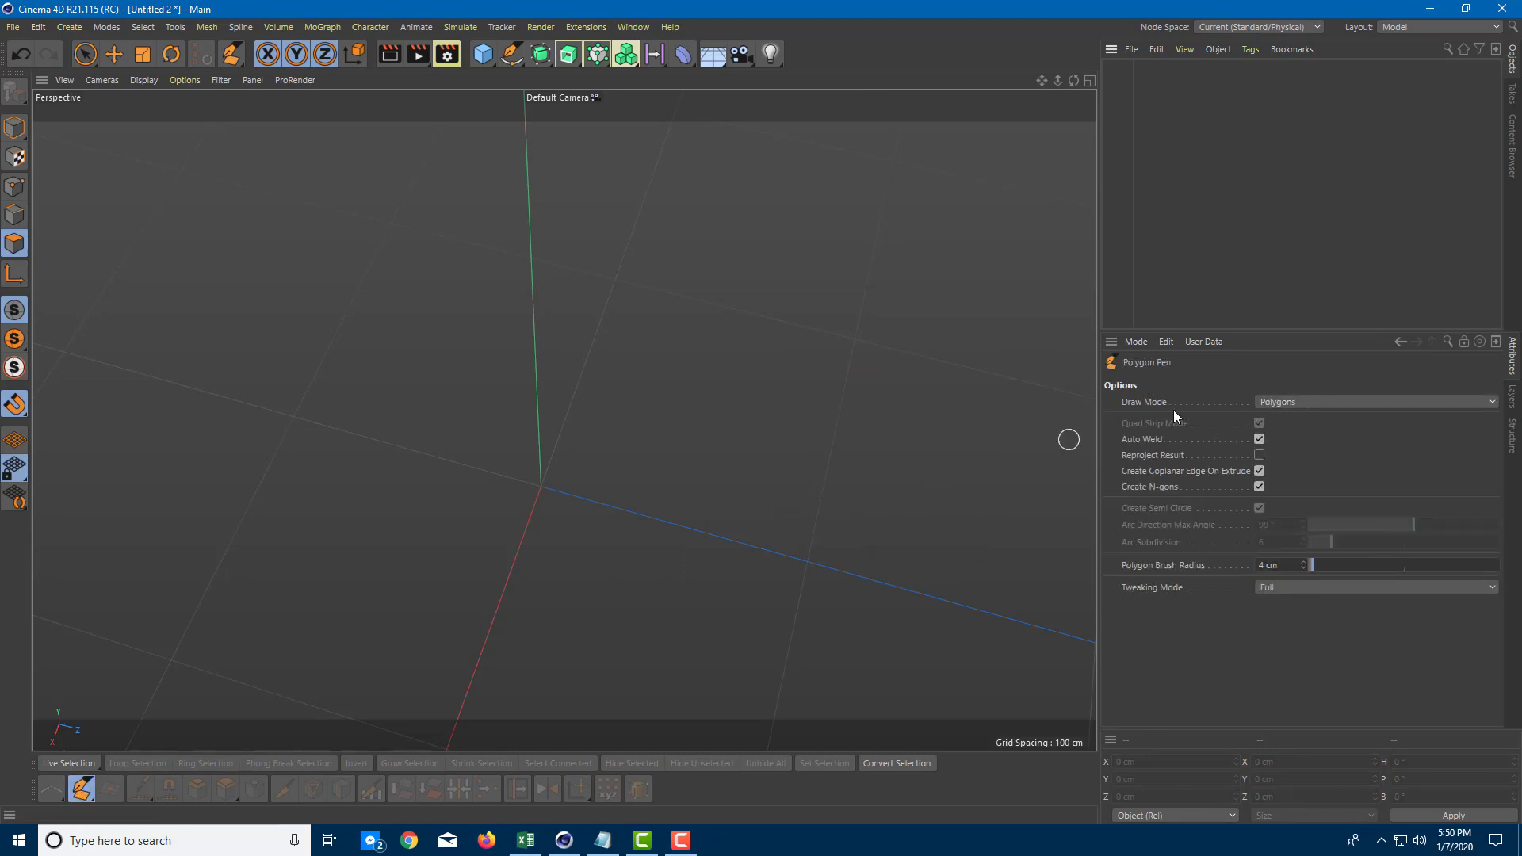
alt+drag(618, 455, 397, 449)
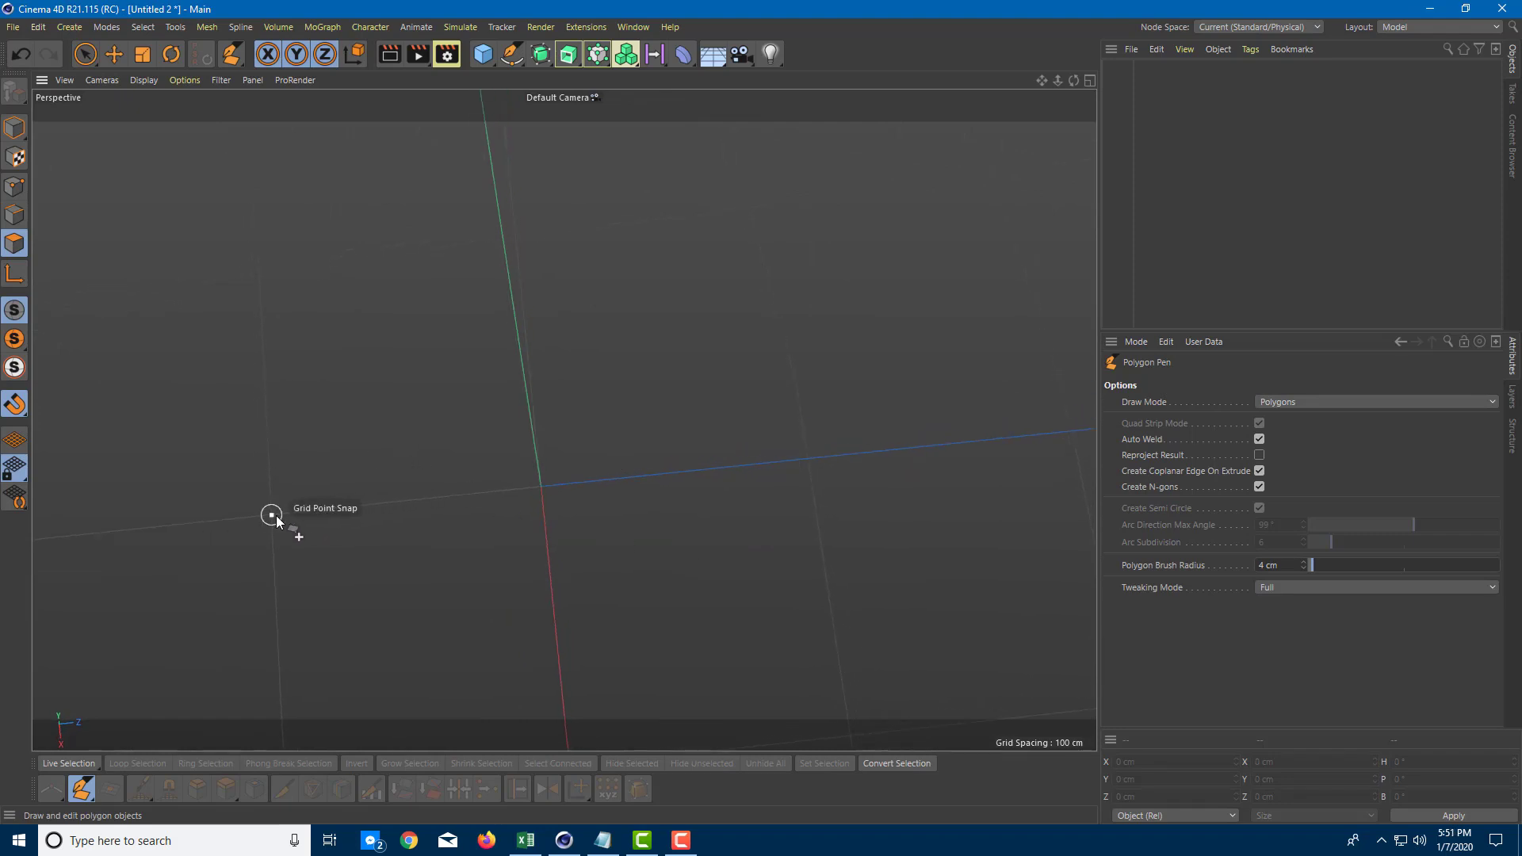
mouse_move(301, 517)
mouse_down()
mouse_move(305, 460)
mouse_move(398, 476)
mouse_move(484, 614)
mouse_move(428, 353)
mouse_move(151, 414)
mouse_move(291, 676)
mouse_move(702, 618)
mouse_move(621, 431)
mouse_move(748, 275)
mouse_up()
Paint a short bump onto the strip's S curve, try joining a branch strip to it, and undo the branch
mouse_move(662, 450)
mouse_down()
mouse_move(802, 398)
mouse_move(686, 444)
mouse_up()
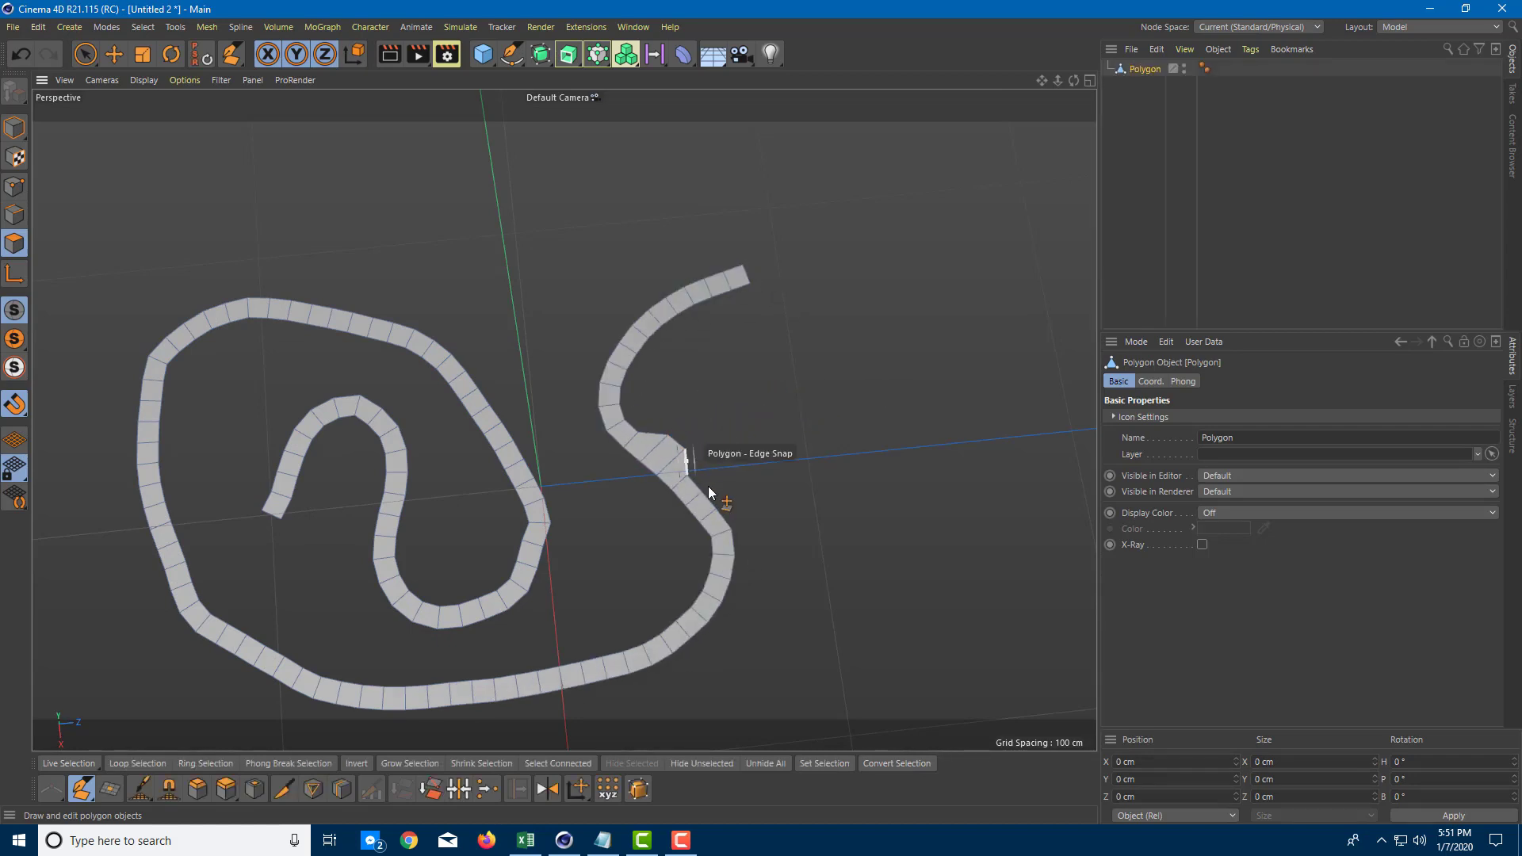
mouse_move(890, 404)
mouse_down()
mouse_move(730, 458)
mouse_move(702, 493)
mouse_up()
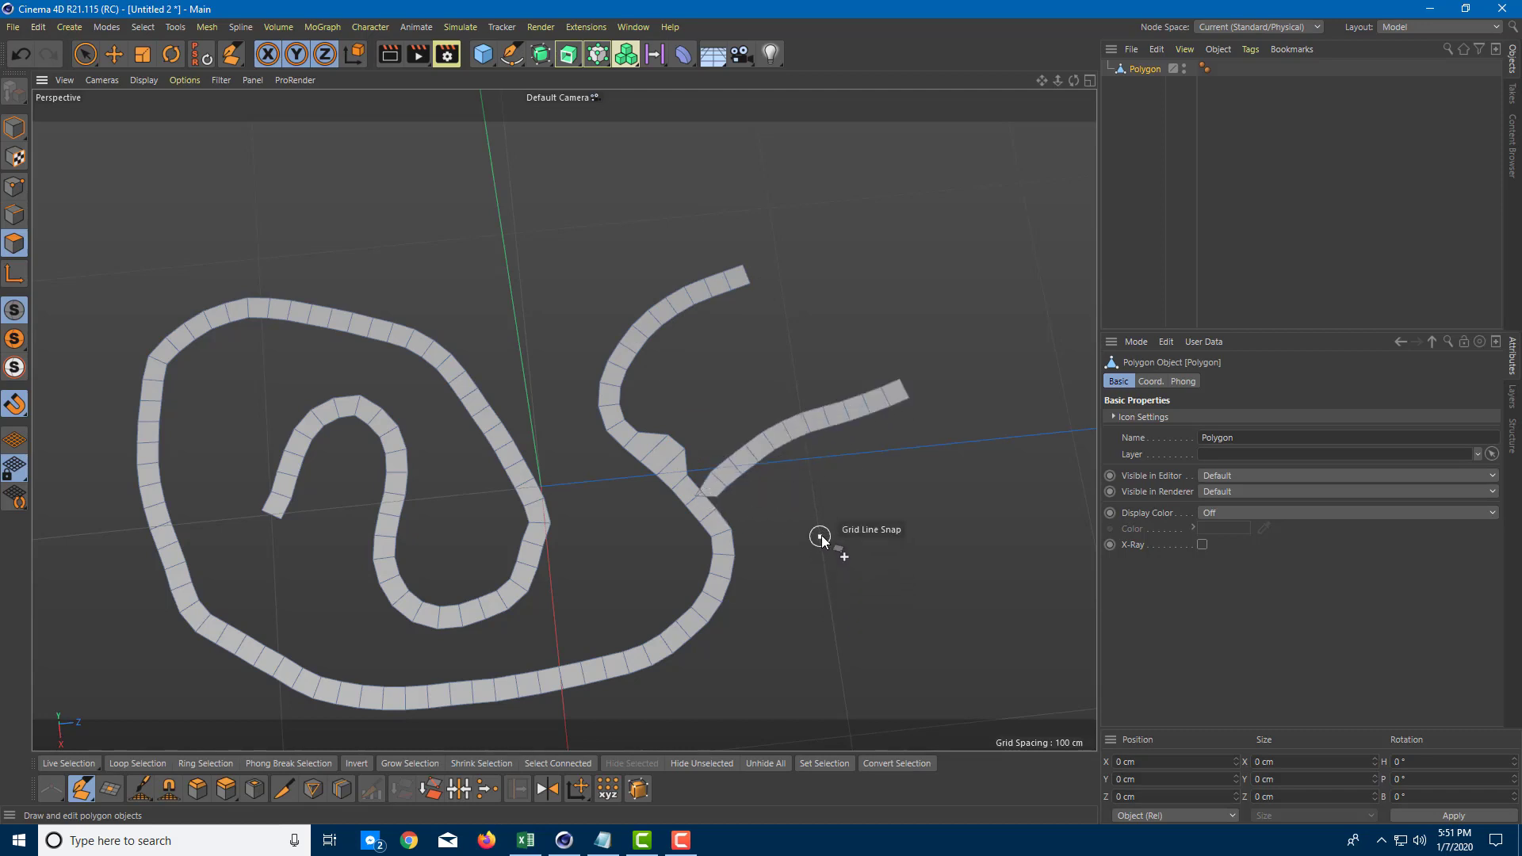
key(ctrl+z)
alt+drag(767, 507, 689, 341)
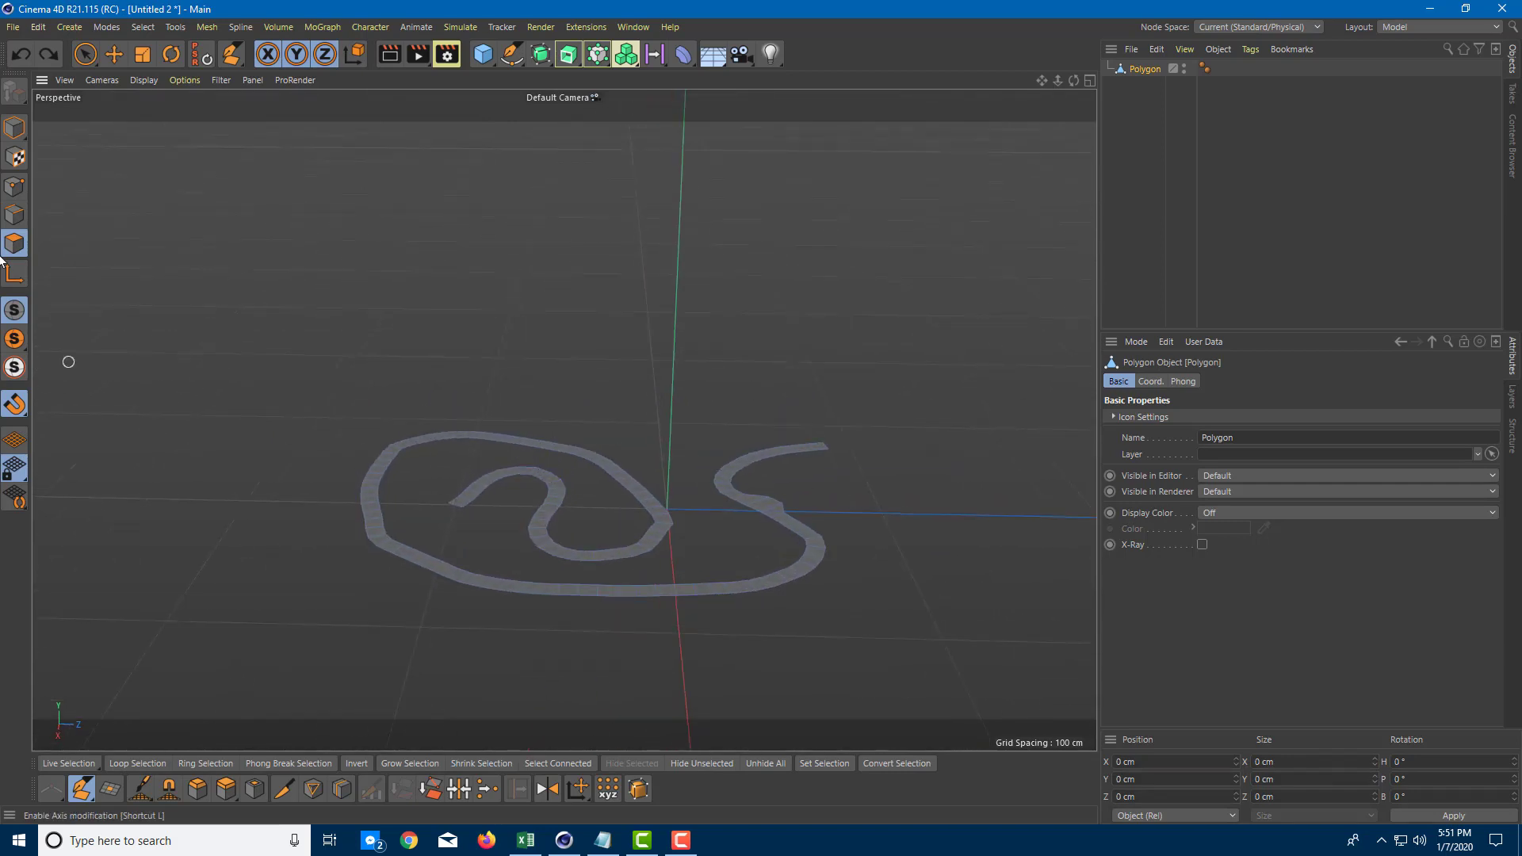
click(85, 55)
drag(448, 431, 1019, 648)
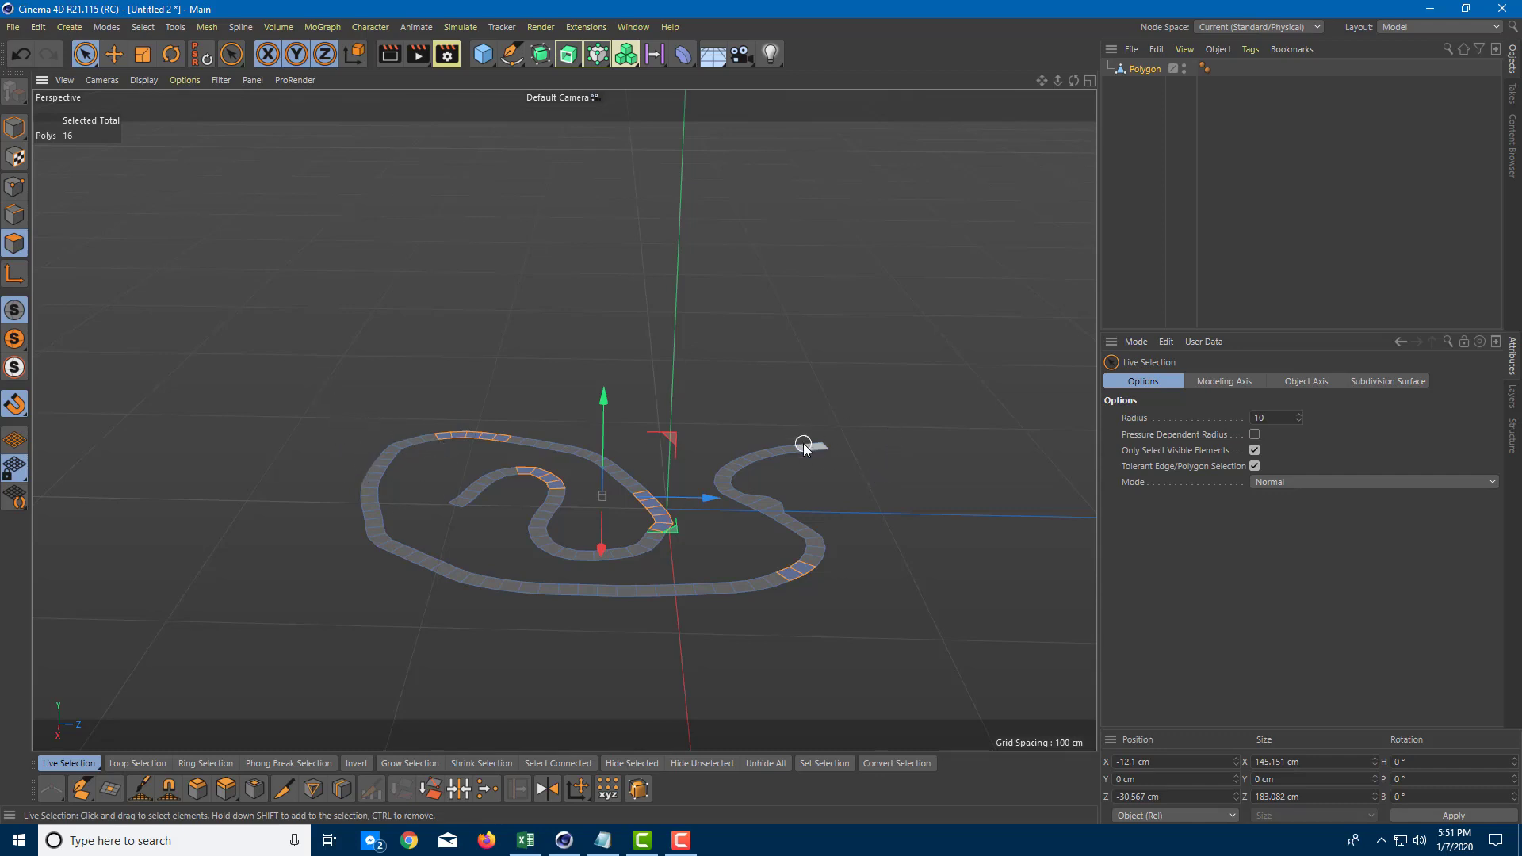
click(929, 419)
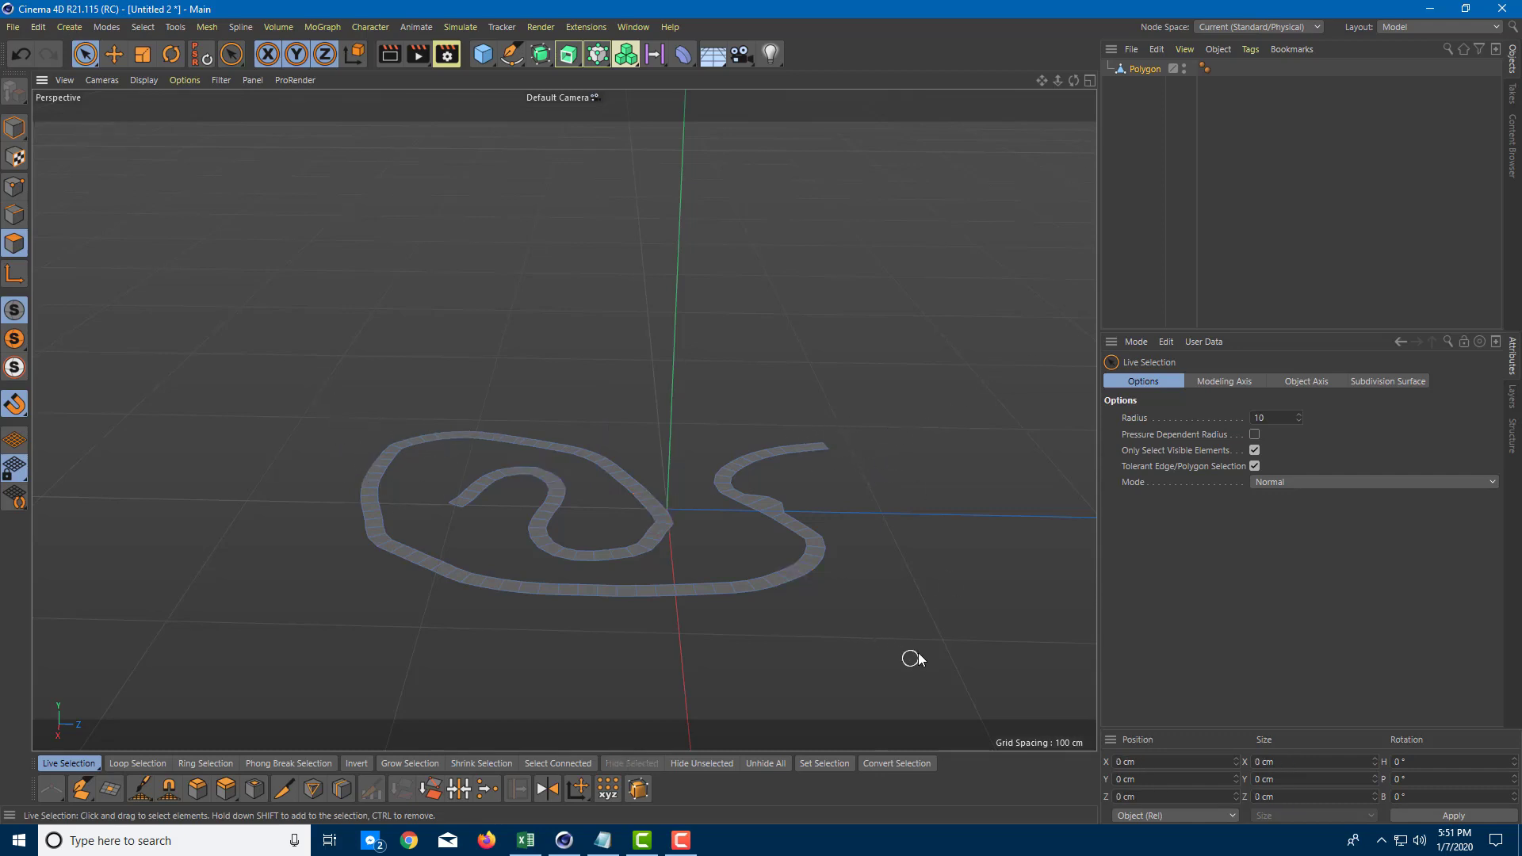
click(390, 545)
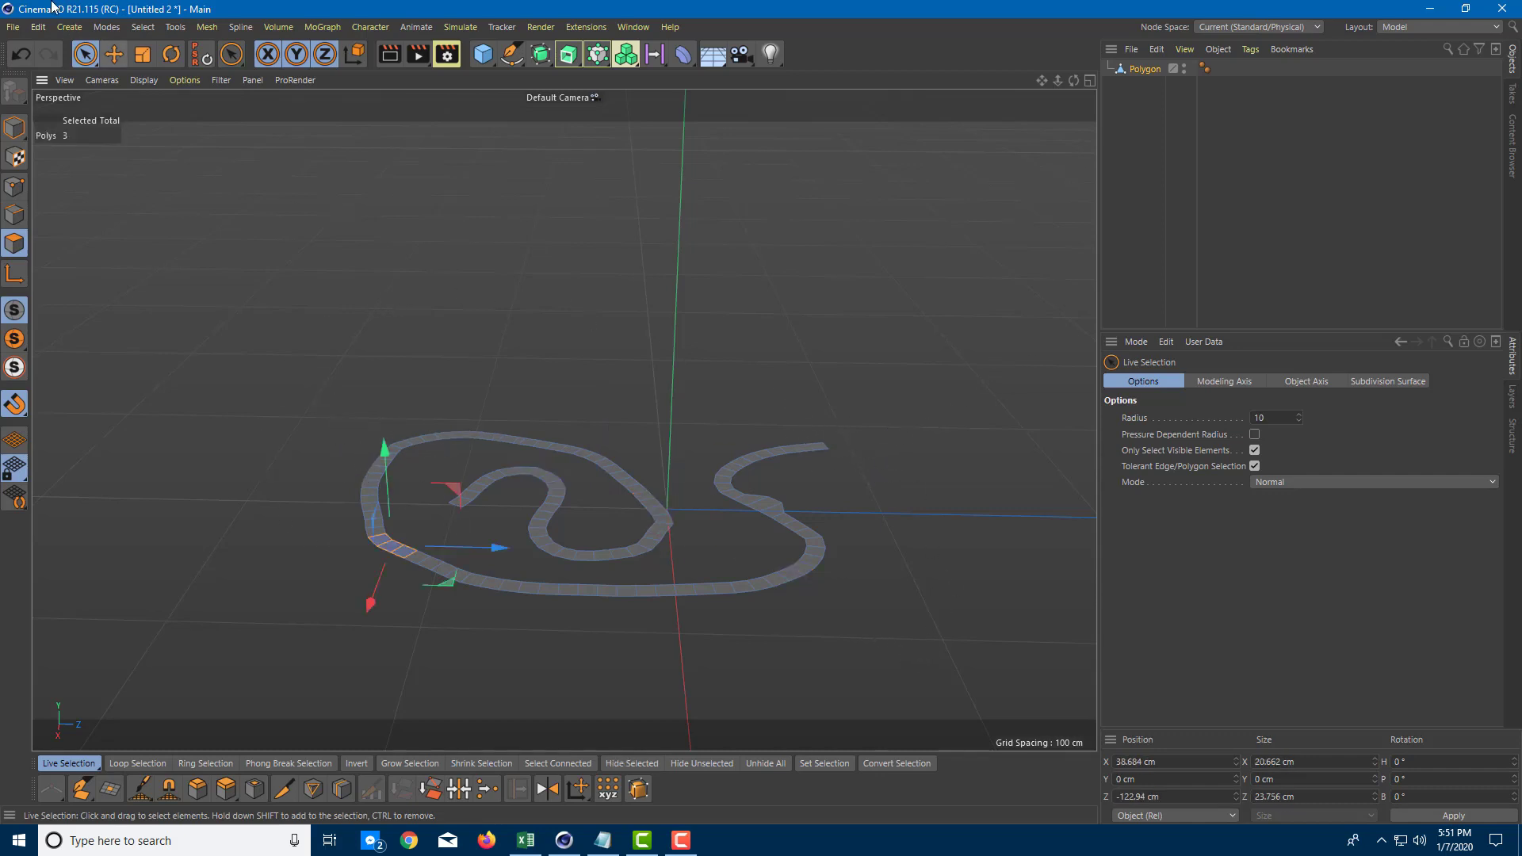
Select all of the strip's polygons with Rectangle Selection and extrude them upward about 11 cm
click(81, 53)
click(127, 97)
drag(249, 290, 910, 752)
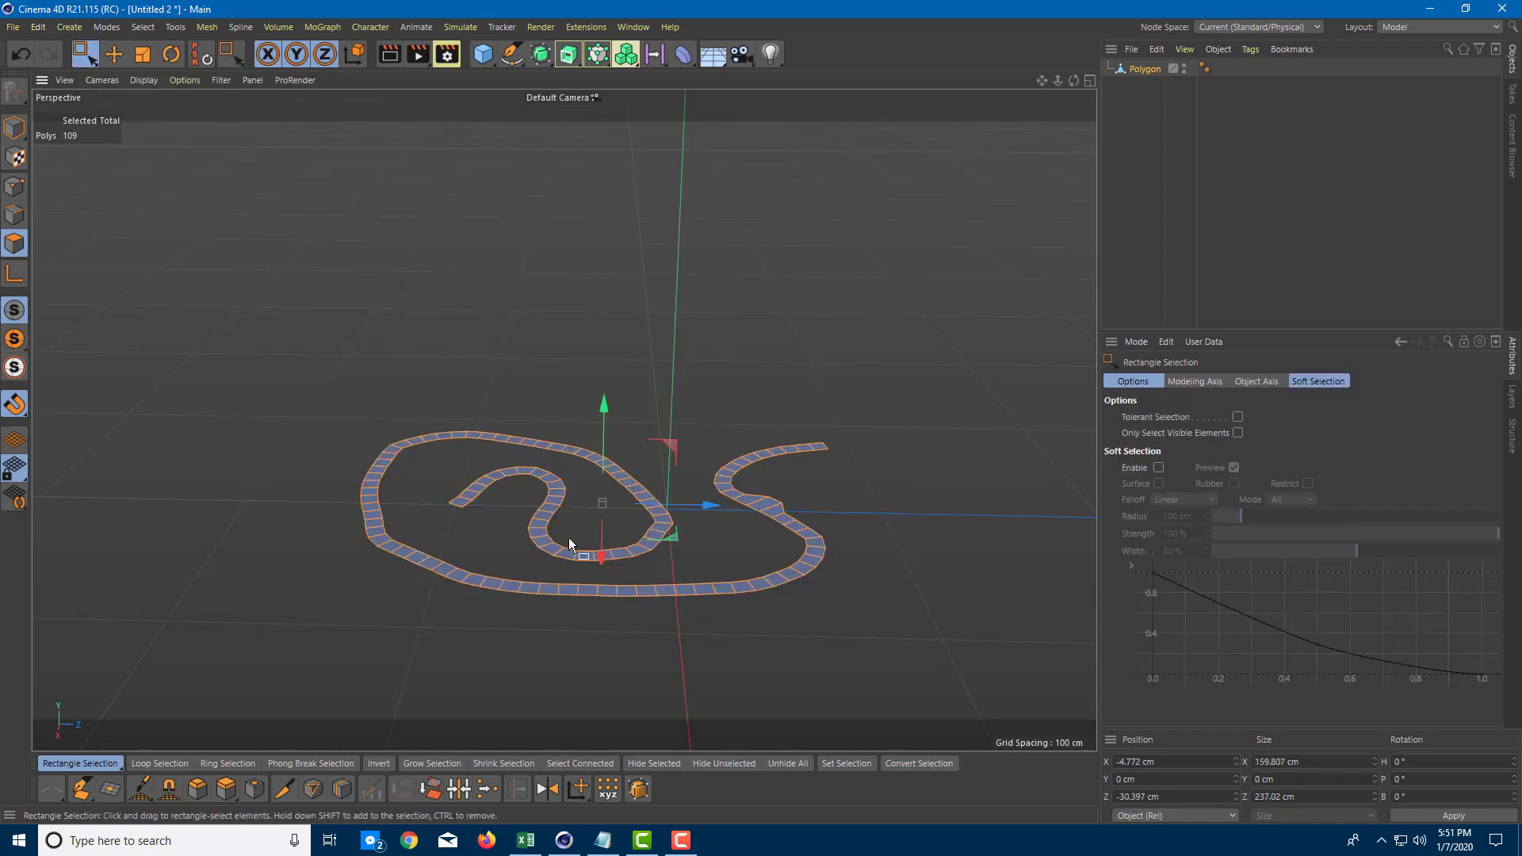
key(d)
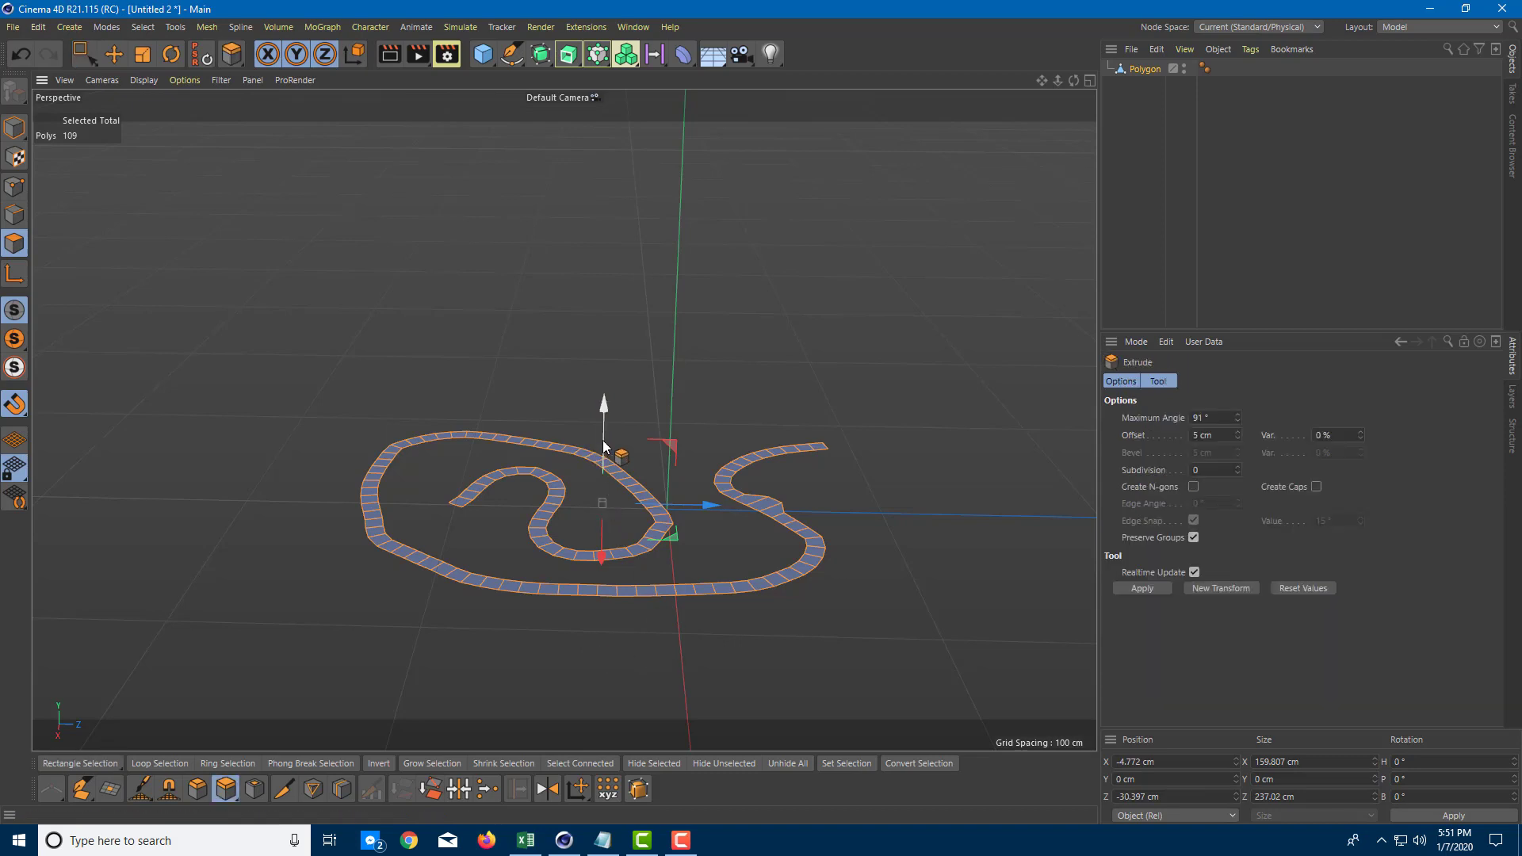
drag(604, 446, 605, 426)
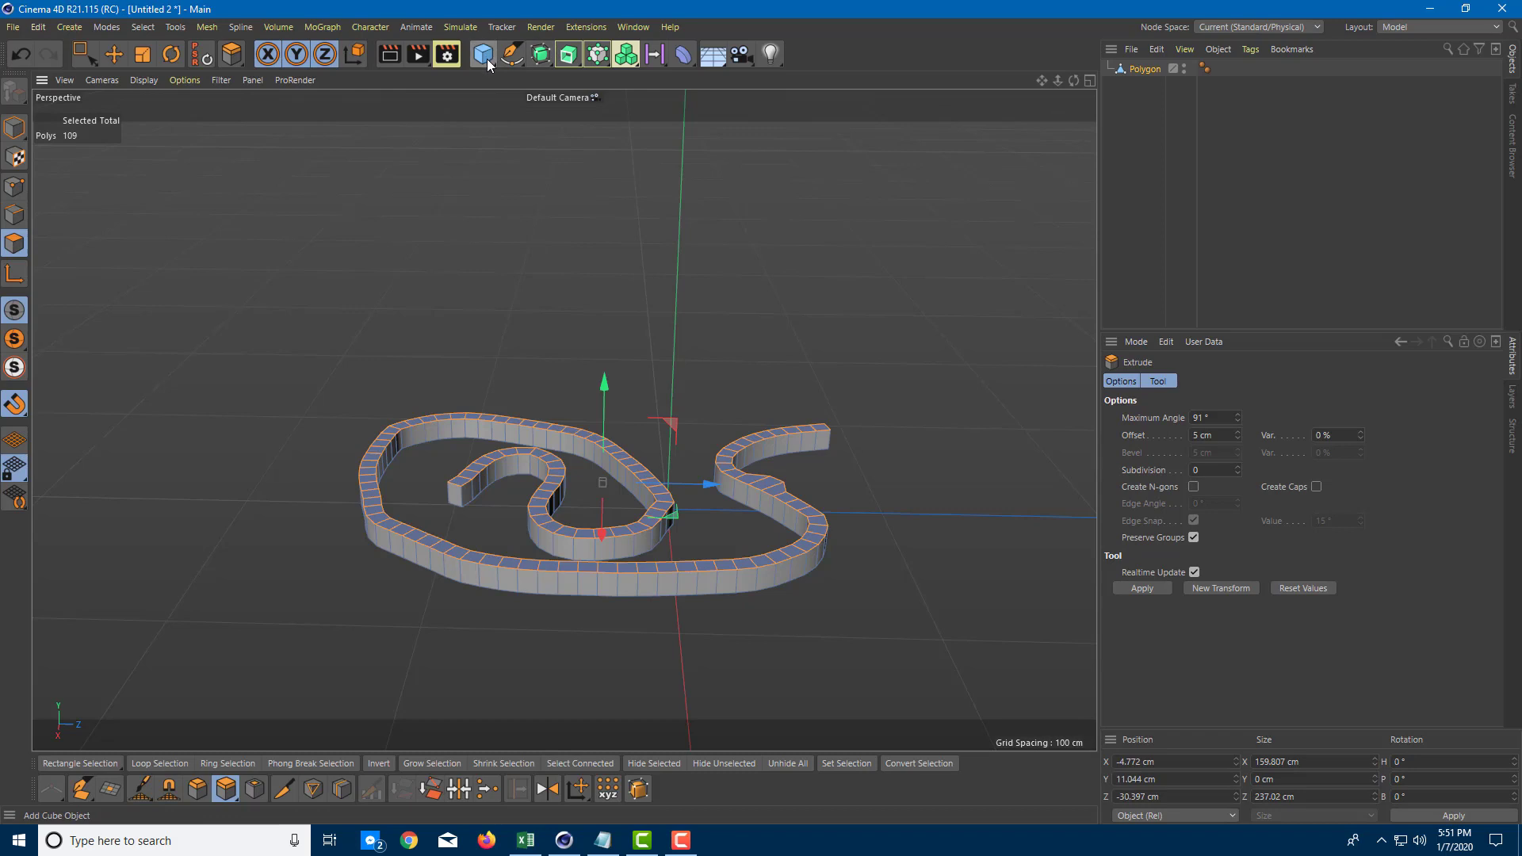
Add a Subdivision Surface and make the extruded polygon strip its child
drag(543, 62, 592, 79)
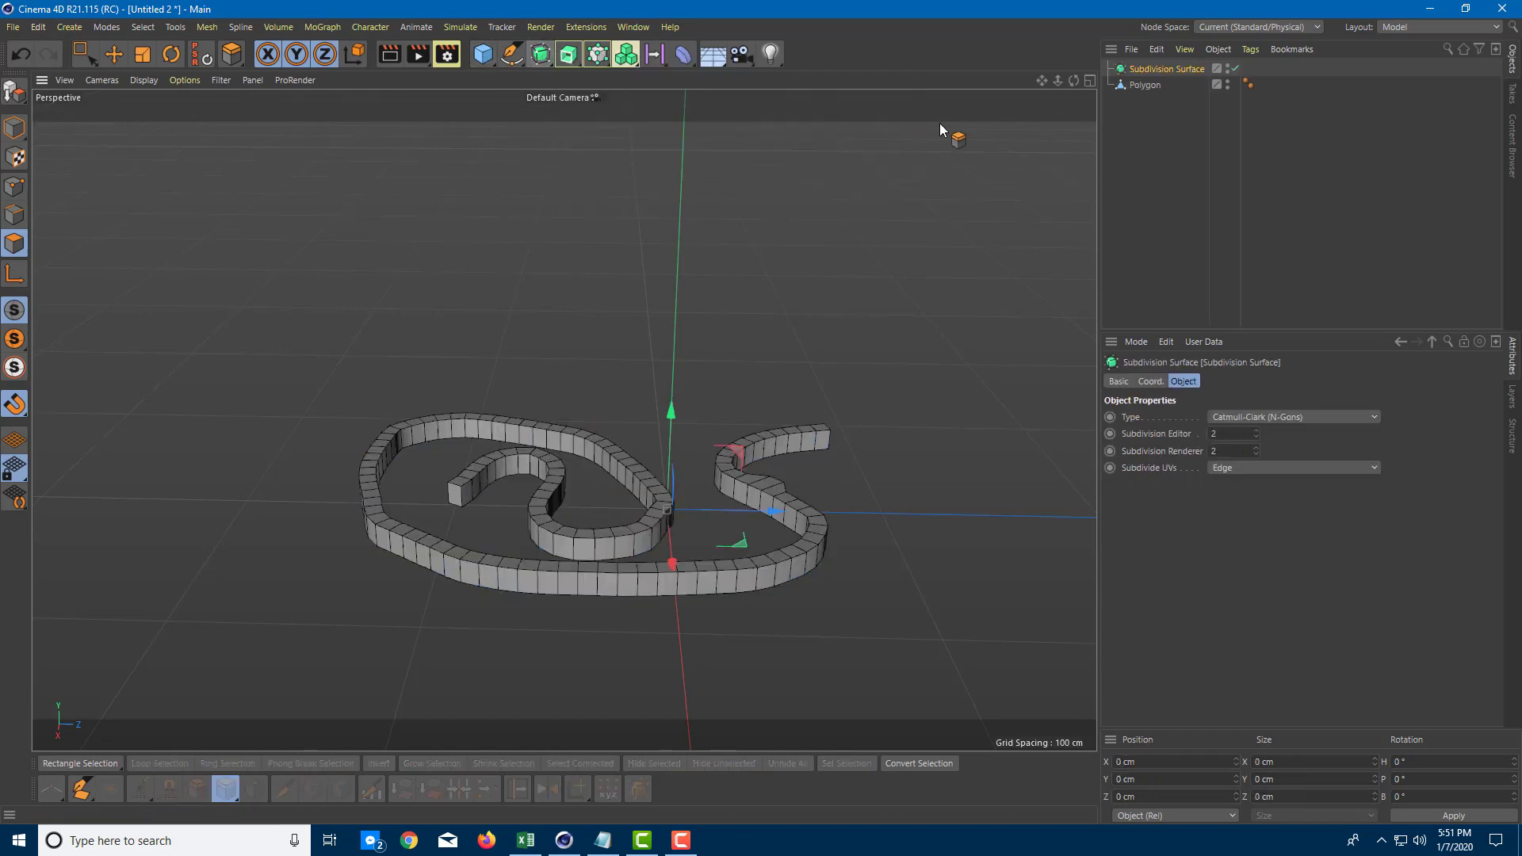
drag(1161, 85, 1154, 71)
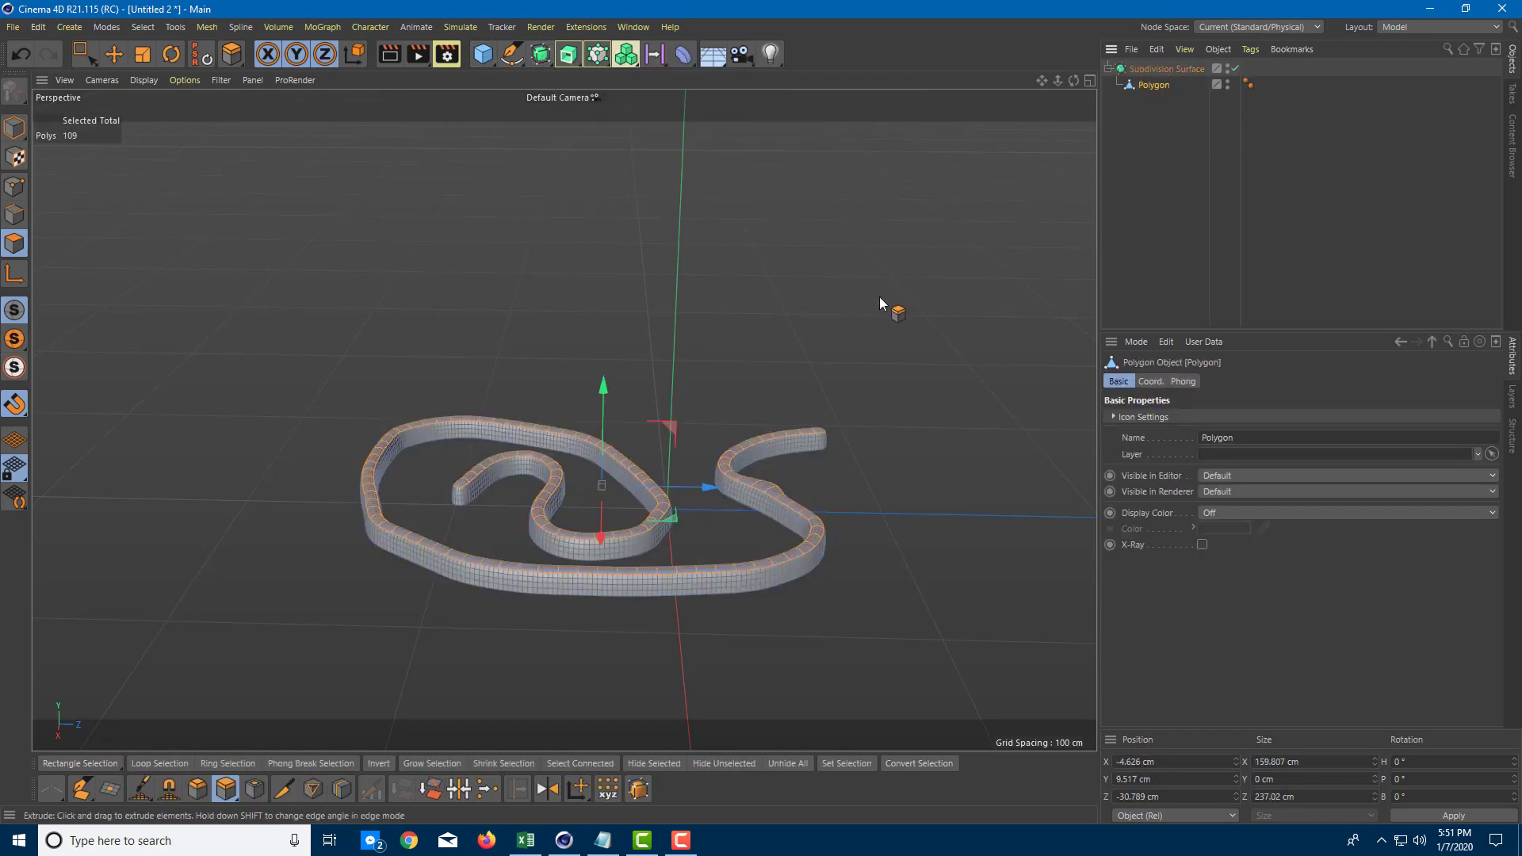
scroll(878, 297, up, 3)
click(656, 382)
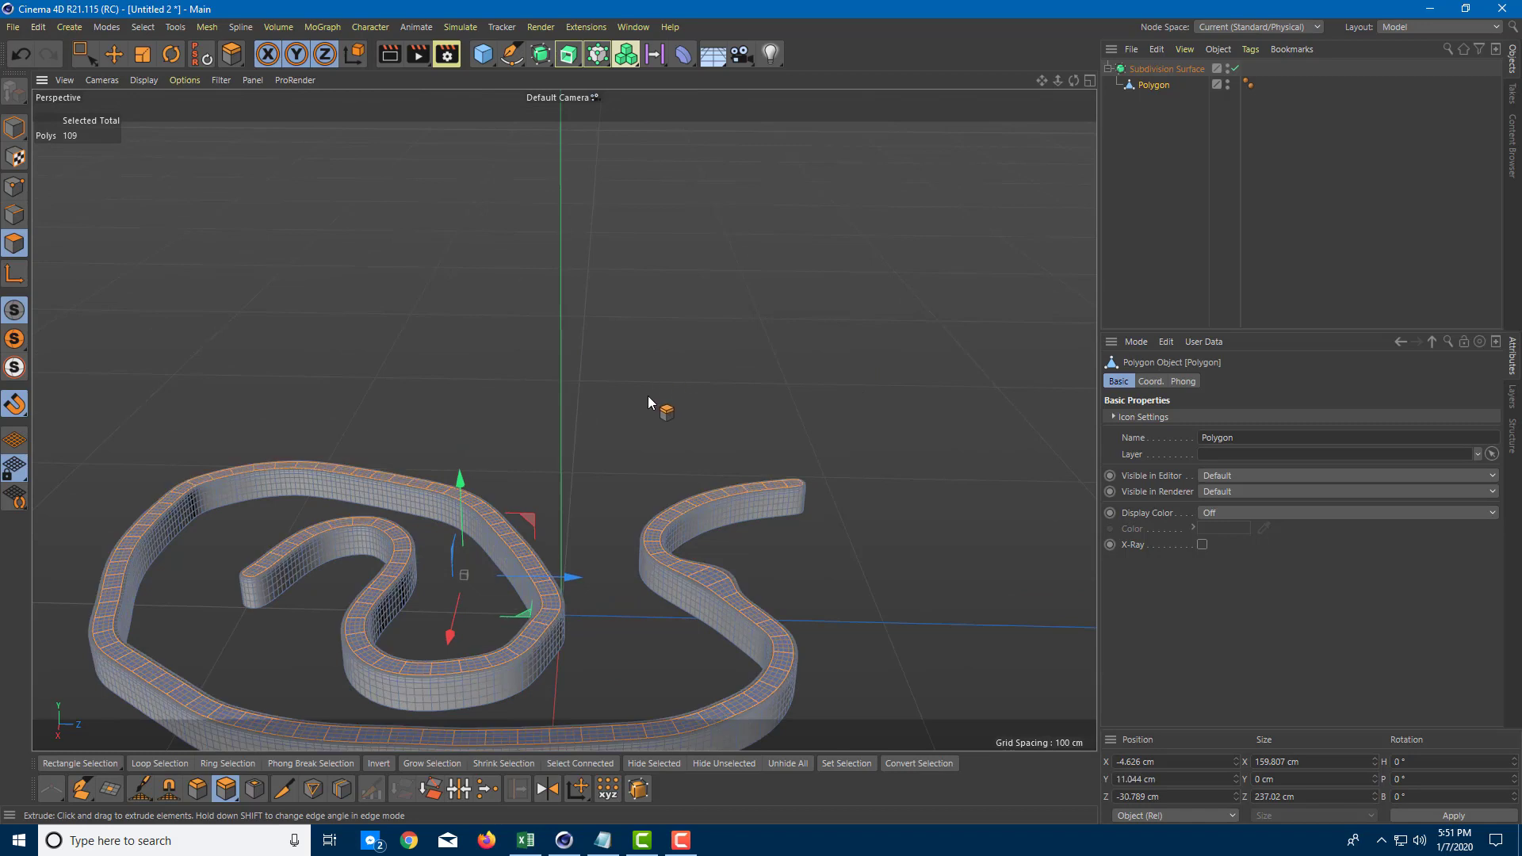
key(ctrl+z)
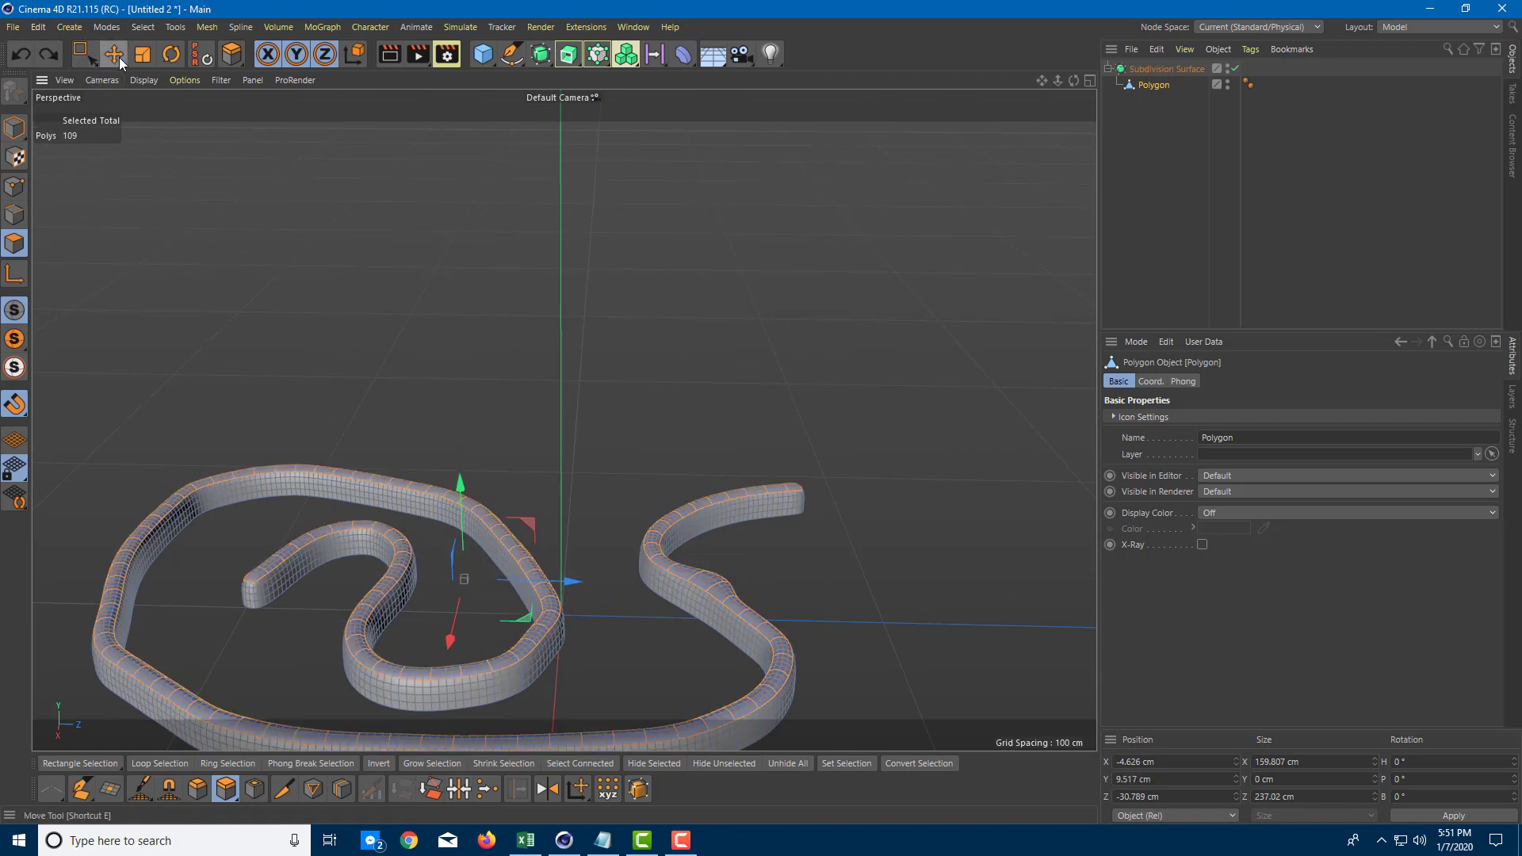
Clear the polygon selection with Live Selection and examine the smoothed strip from above
click(85, 54)
drag(85, 54, 127, 65)
click(538, 442)
scroll(539, 442, down, 3)
alt+drag(544, 449, 568, 609)
scroll(526, 526, down, 2)
alt+drag(527, 526, 601, 536)
click(574, 519)
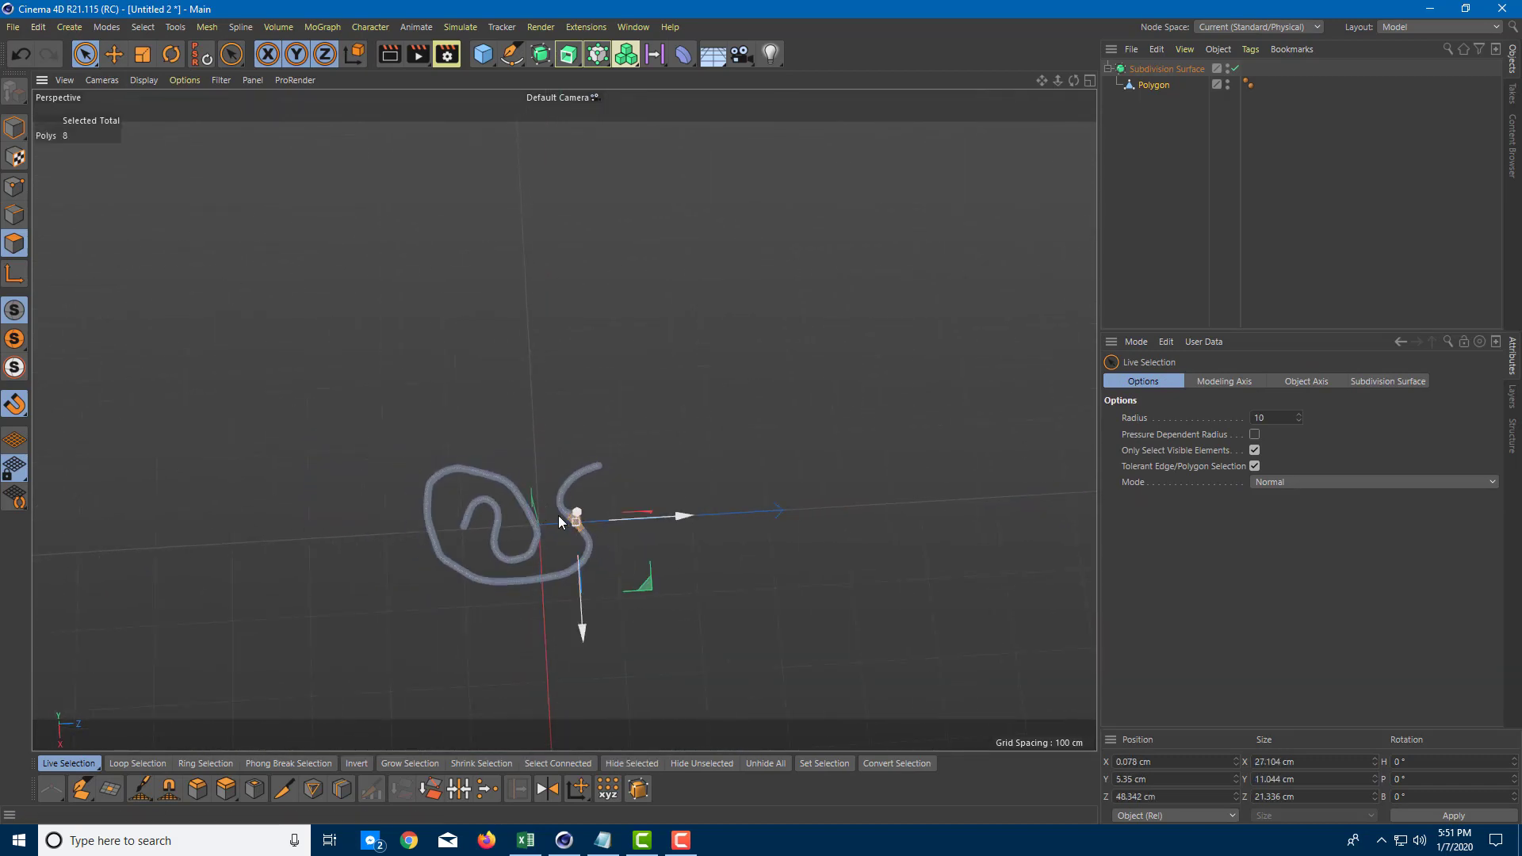
click(786, 460)
In model mode, move the whole strip object away from the origin, deselect it, and inspect the smoothed shape up close
click(15, 127)
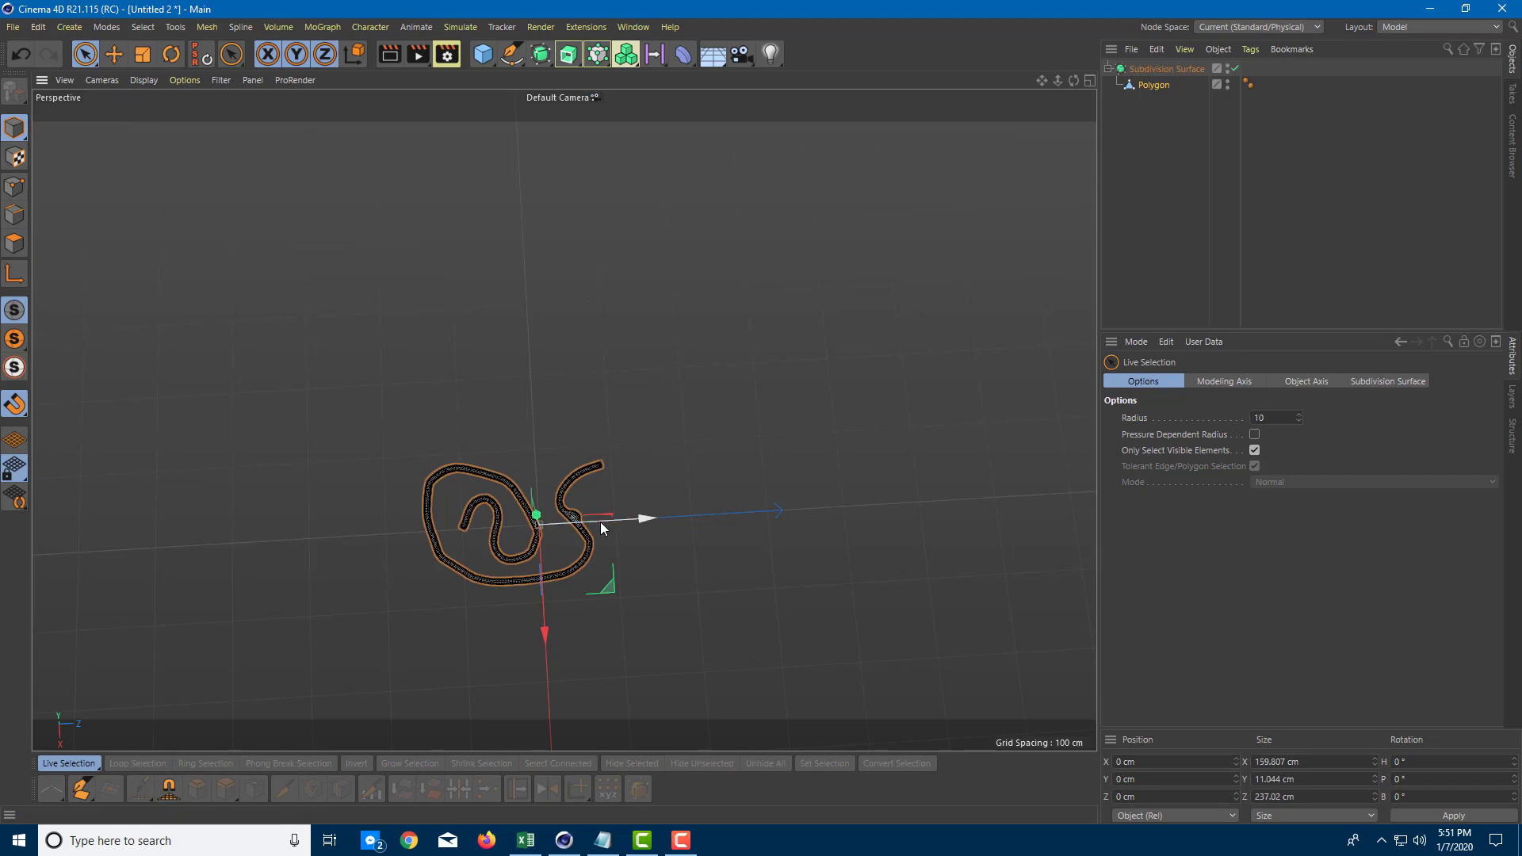
alt+drag(625, 520, 541, 348)
click(855, 468)
alt+drag(856, 468, 753, 348)
scroll(675, 403, up, 4)
alt+drag(569, 377, 563, 479)
alt+right_drag(564, 478, 721, 478)
alt+drag(721, 478, 784, 445)
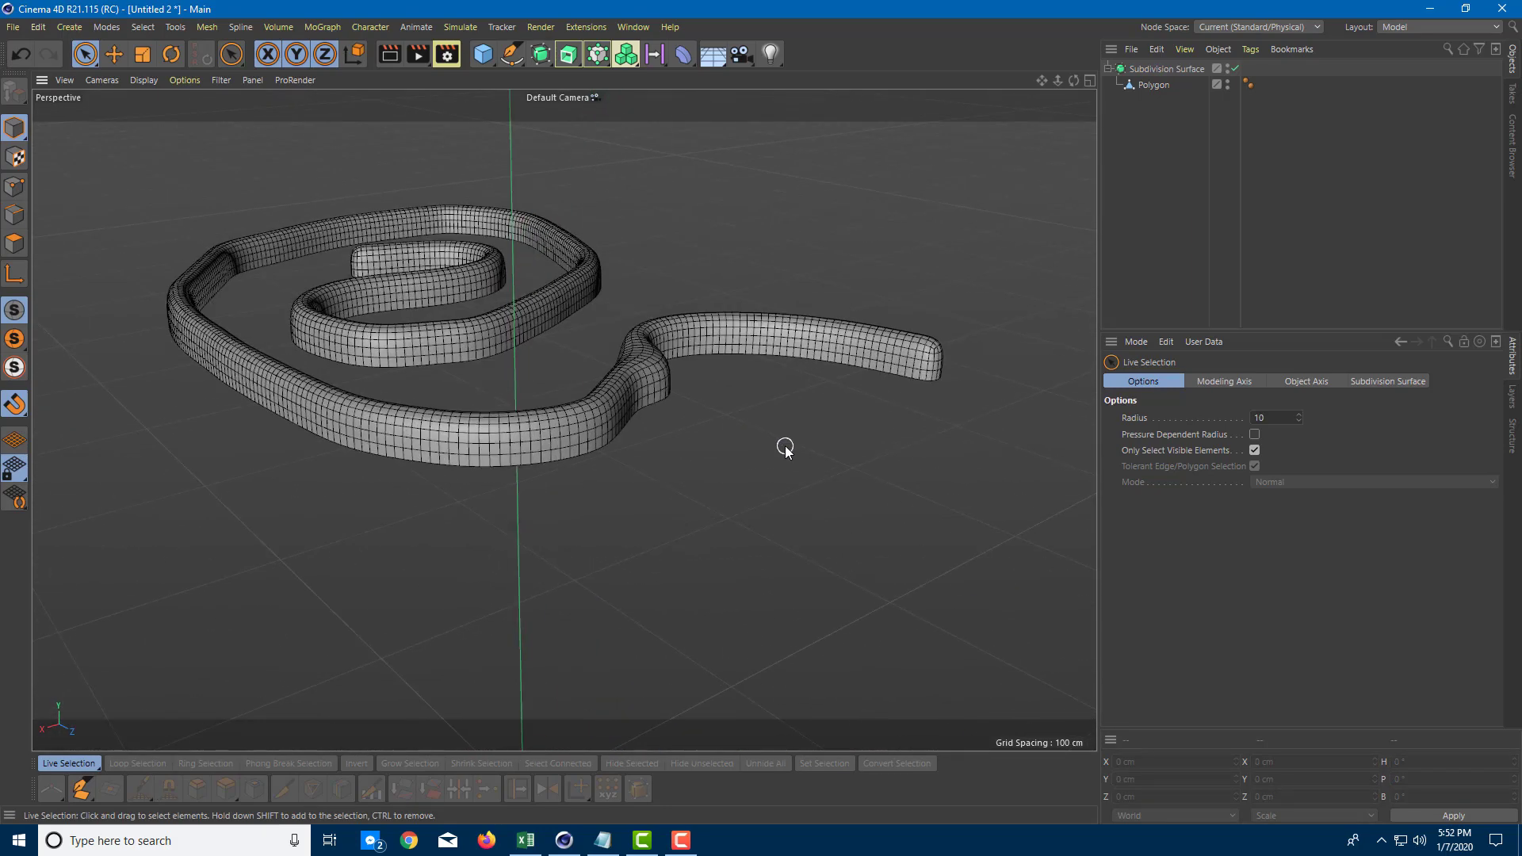